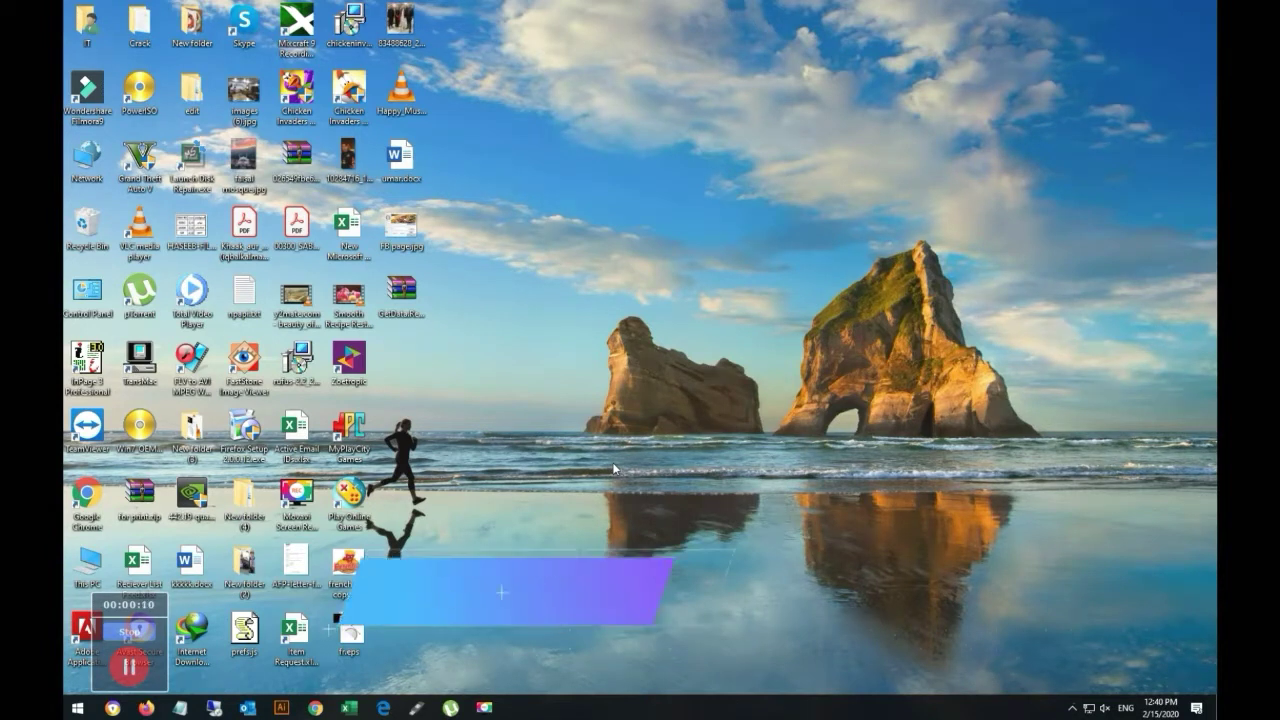
Open Device Manager and show the properties of the Microsoft Basic Display Adapter under Display adapters
key(super+x)
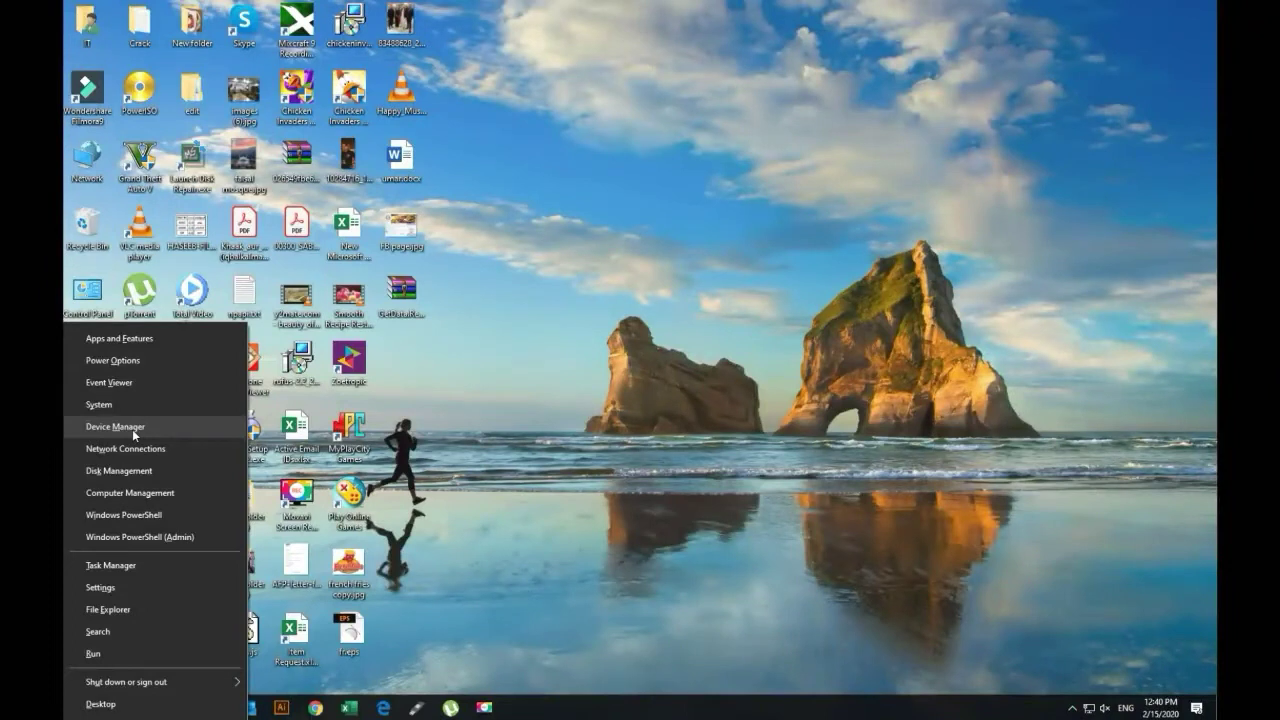
click(432, 288)
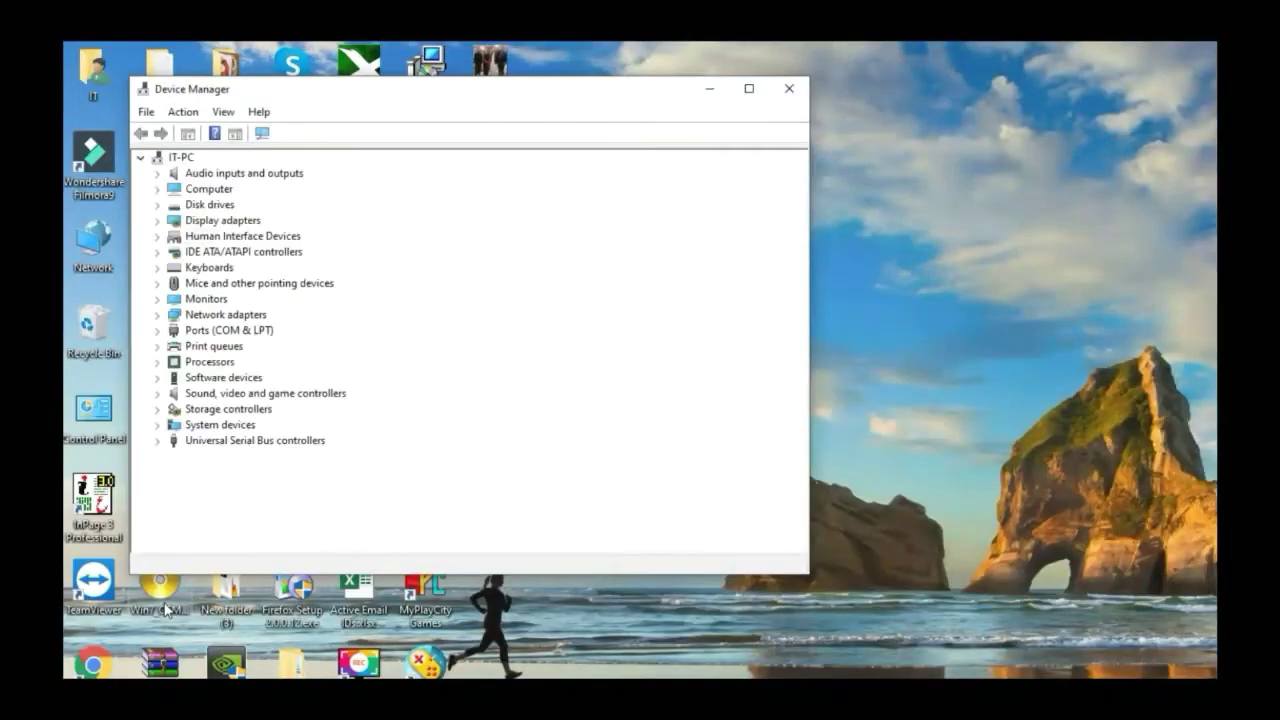
click(157, 221)
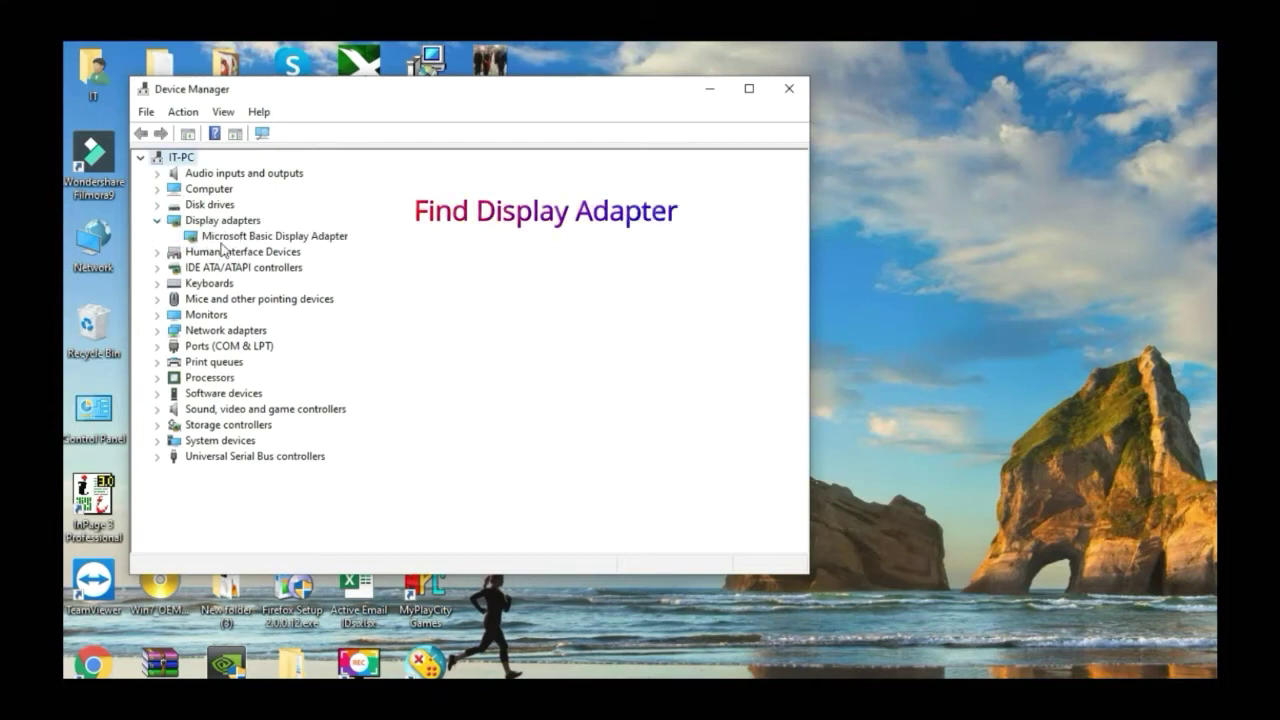
right_click(288, 241)
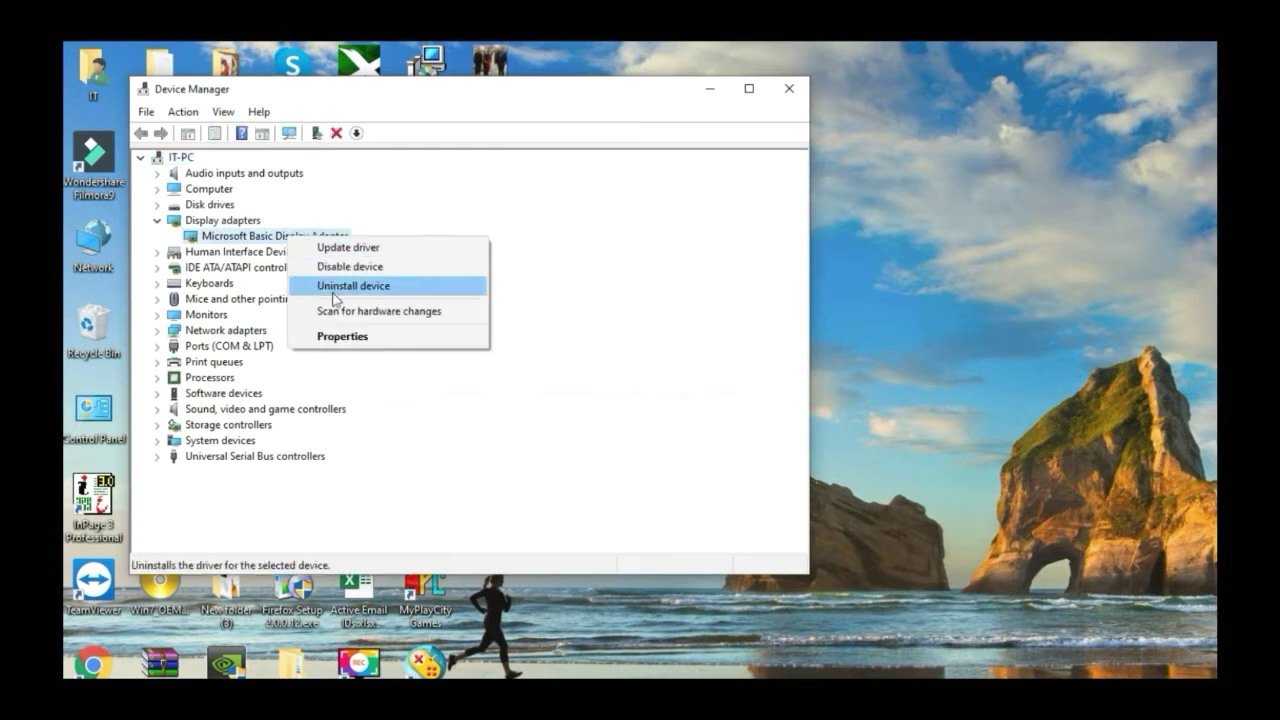
click(348, 338)
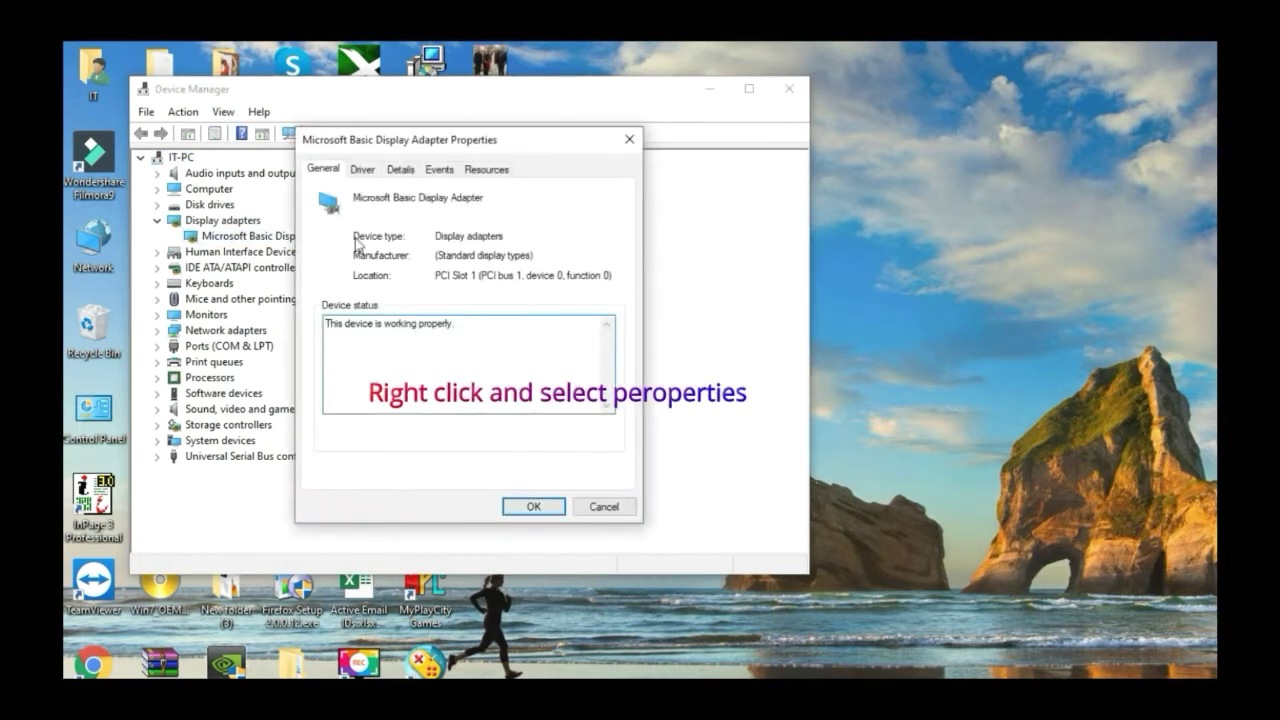
Copy the first Hardware Ids value from the display adapter's details, and close the properties and Device Manager
click(410, 172)
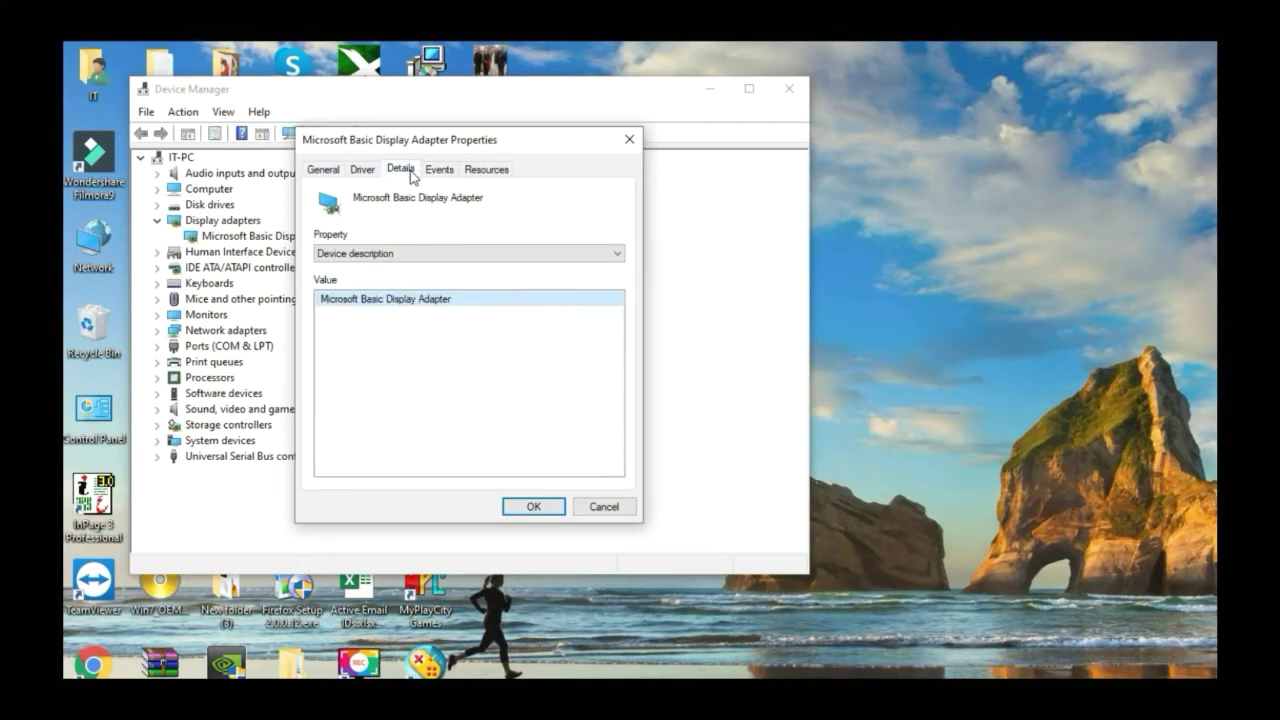
click(396, 253)
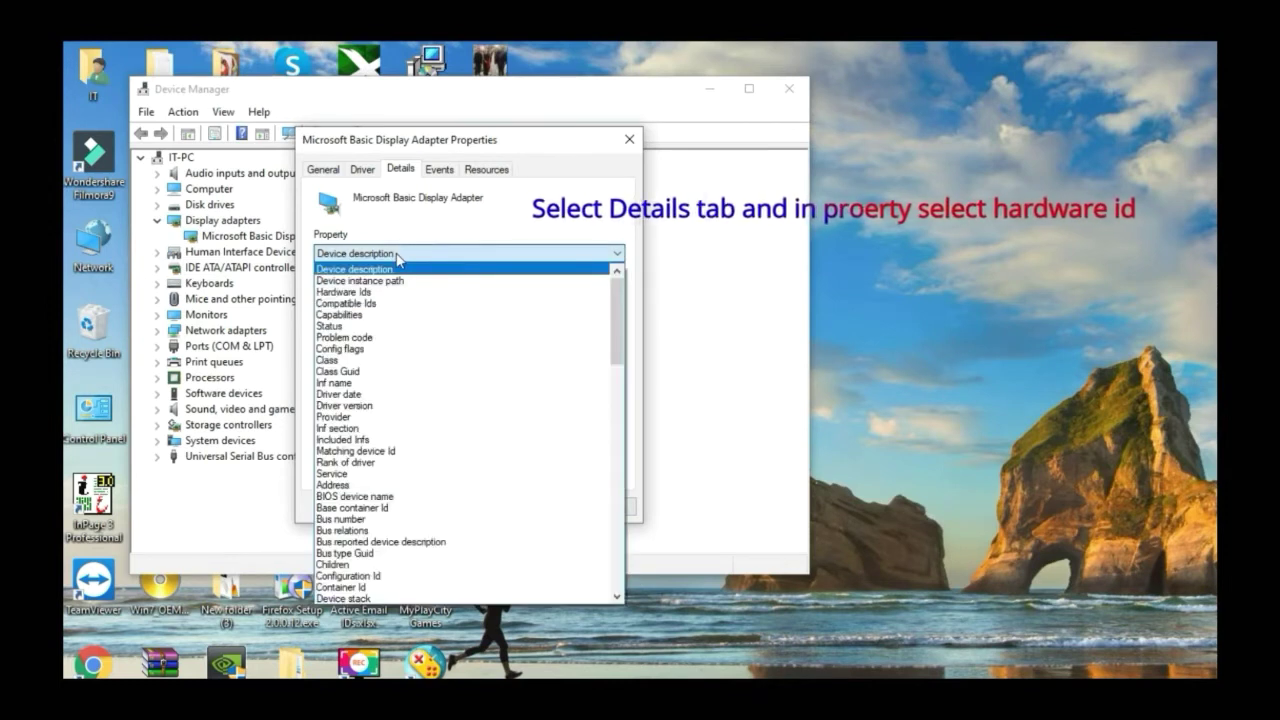
click(399, 292)
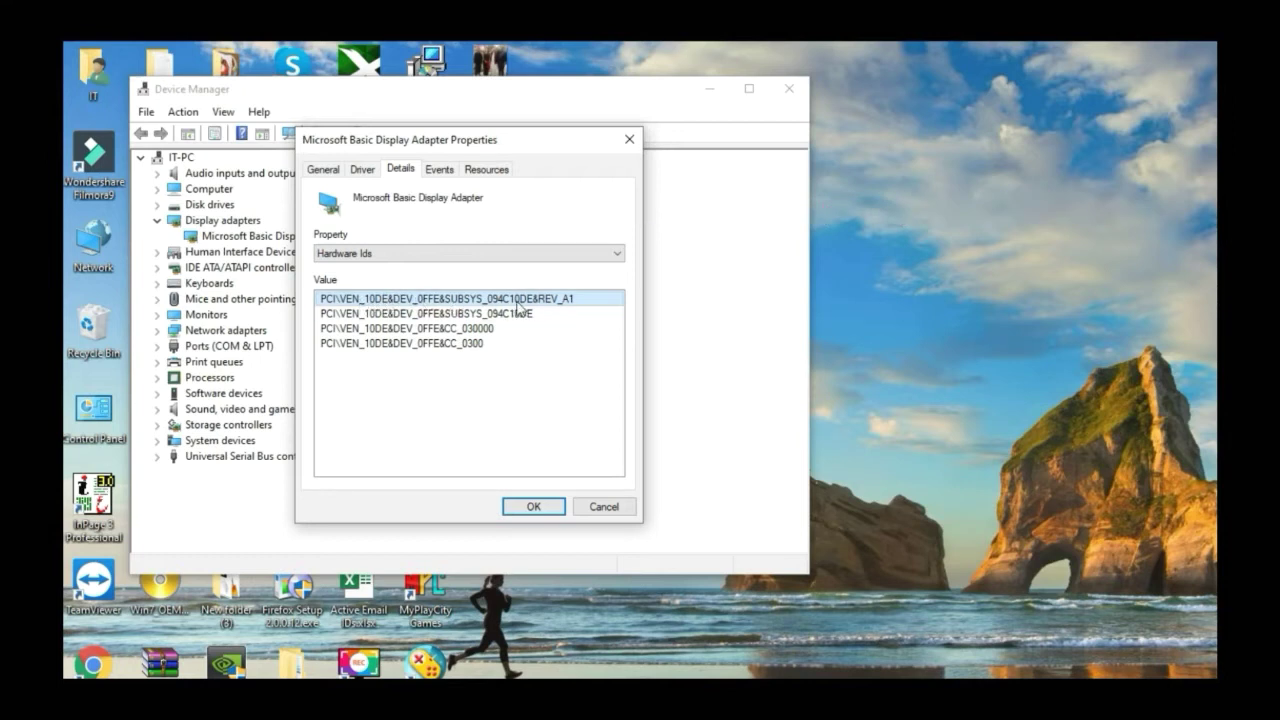
right_click(455, 298)
click(480, 312)
click(533, 506)
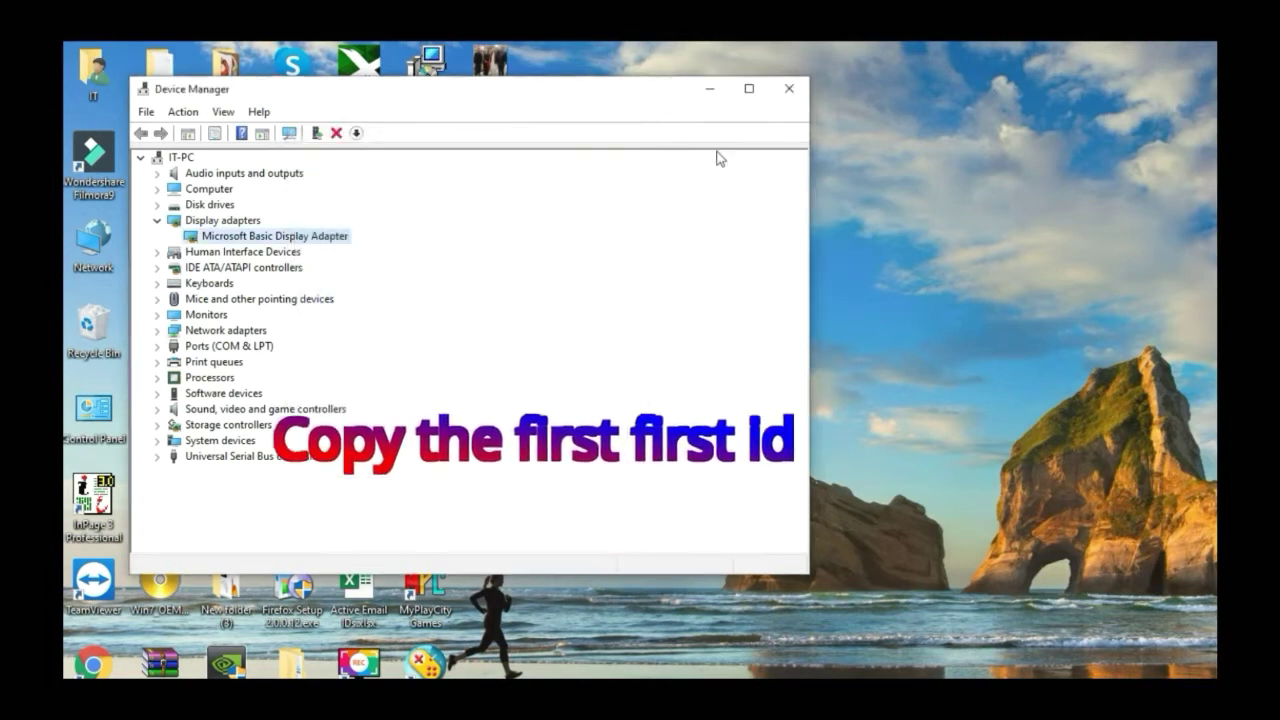
click(790, 89)
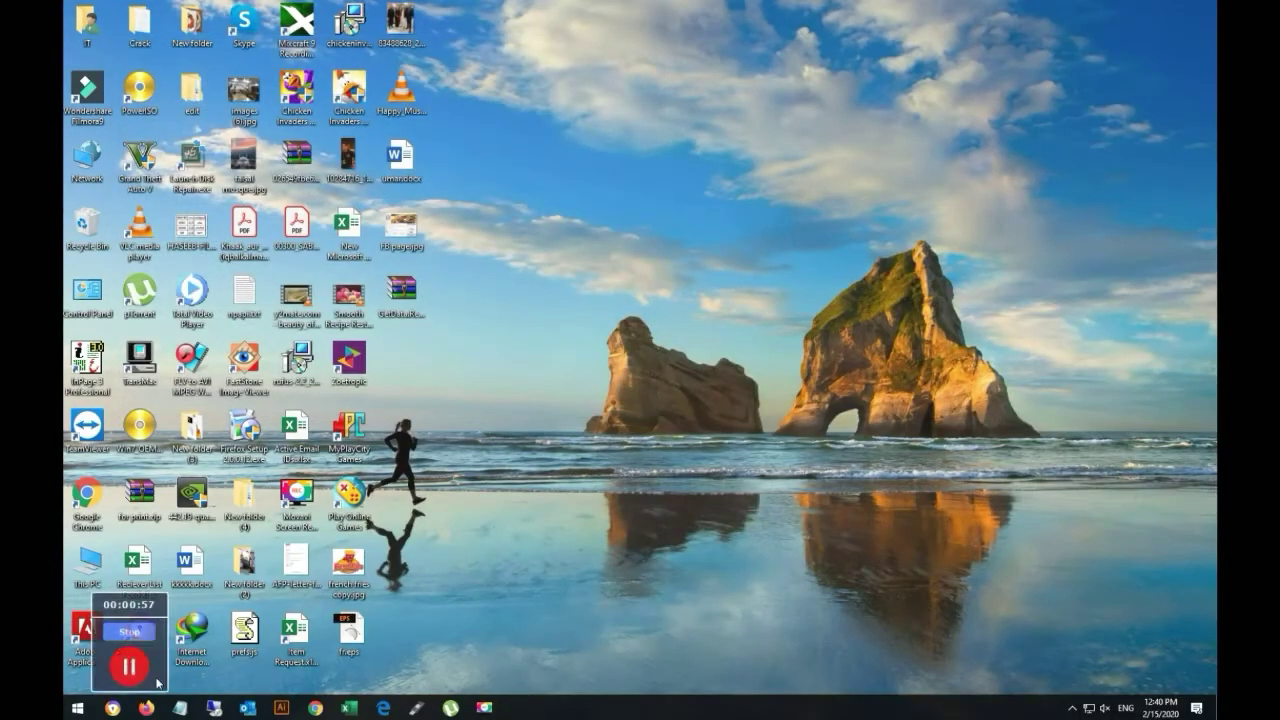
Switch to Avast Secure Browser, go to google.com and search for the copied hardware ID
click(113, 708)
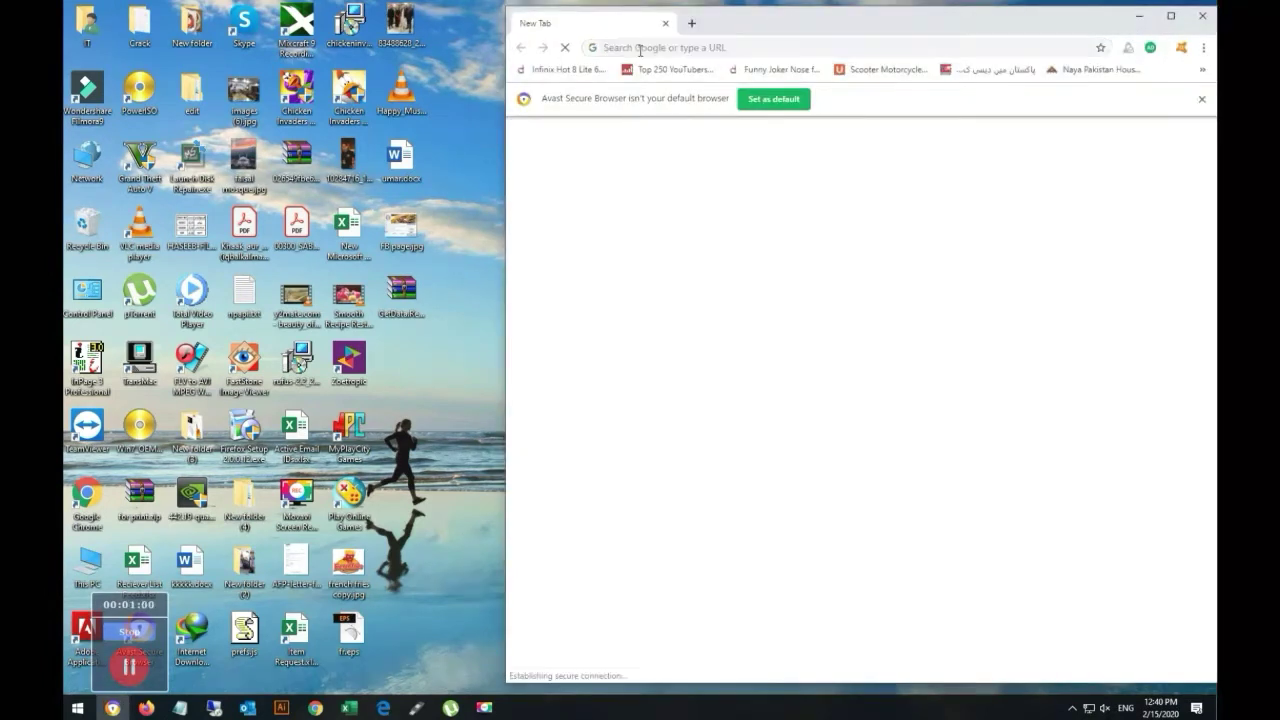
text(g)
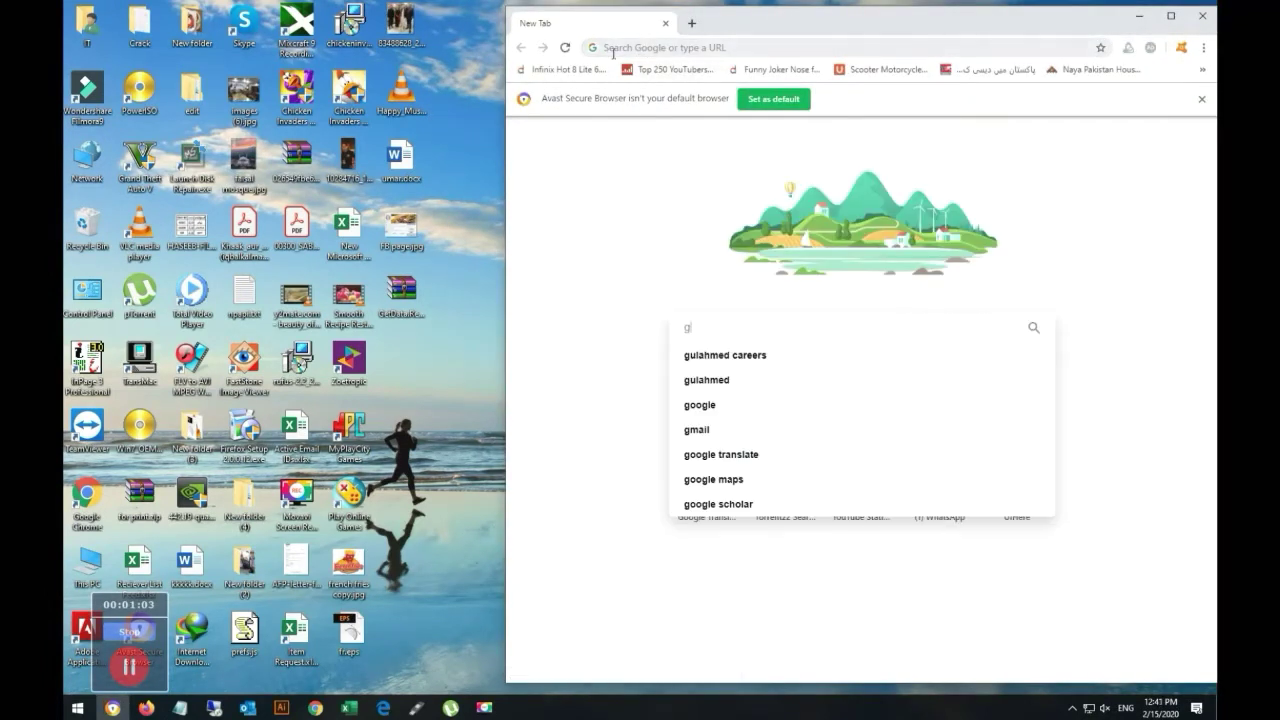
click(648, 48)
text(g)
click(653, 77)
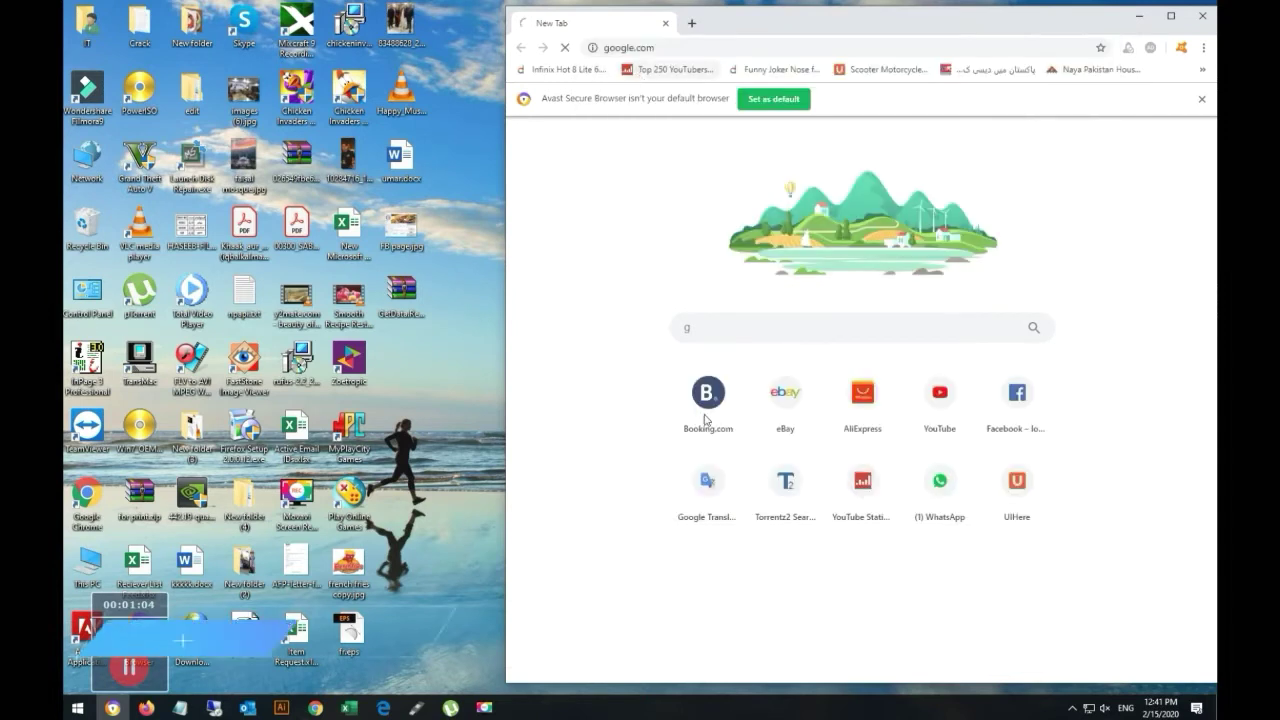
right_click(755, 351)
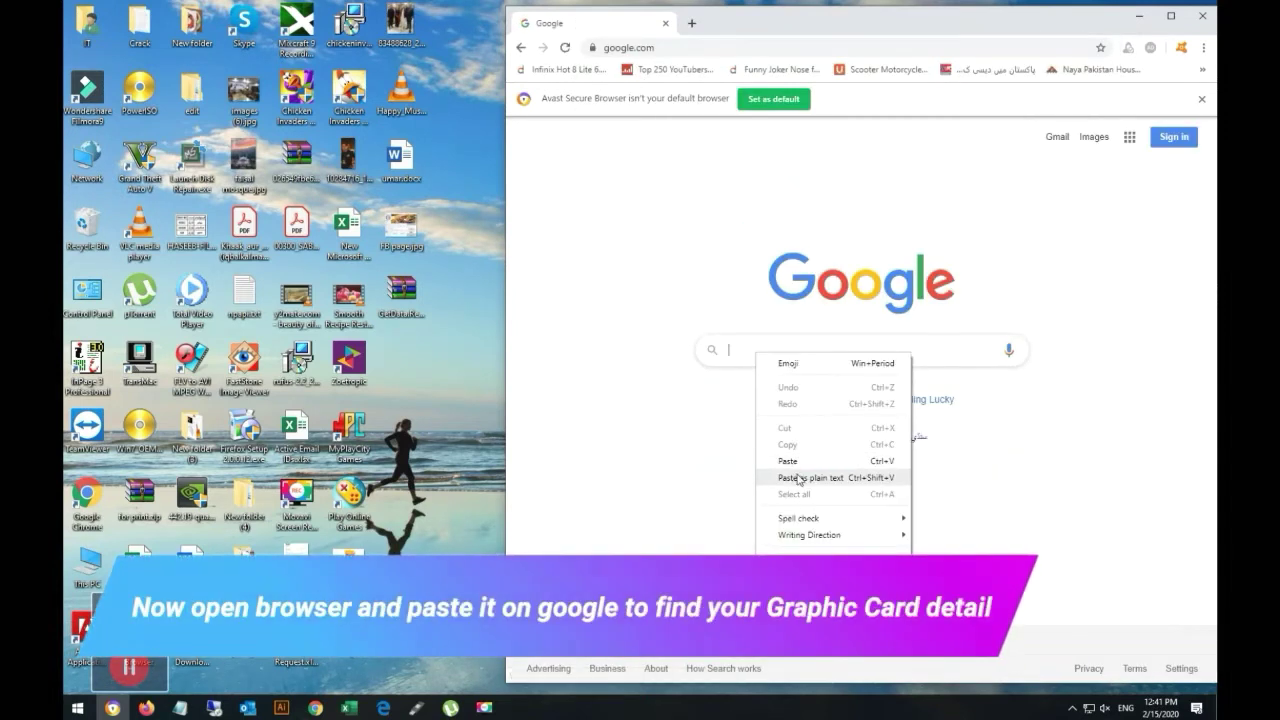
click(788, 461)
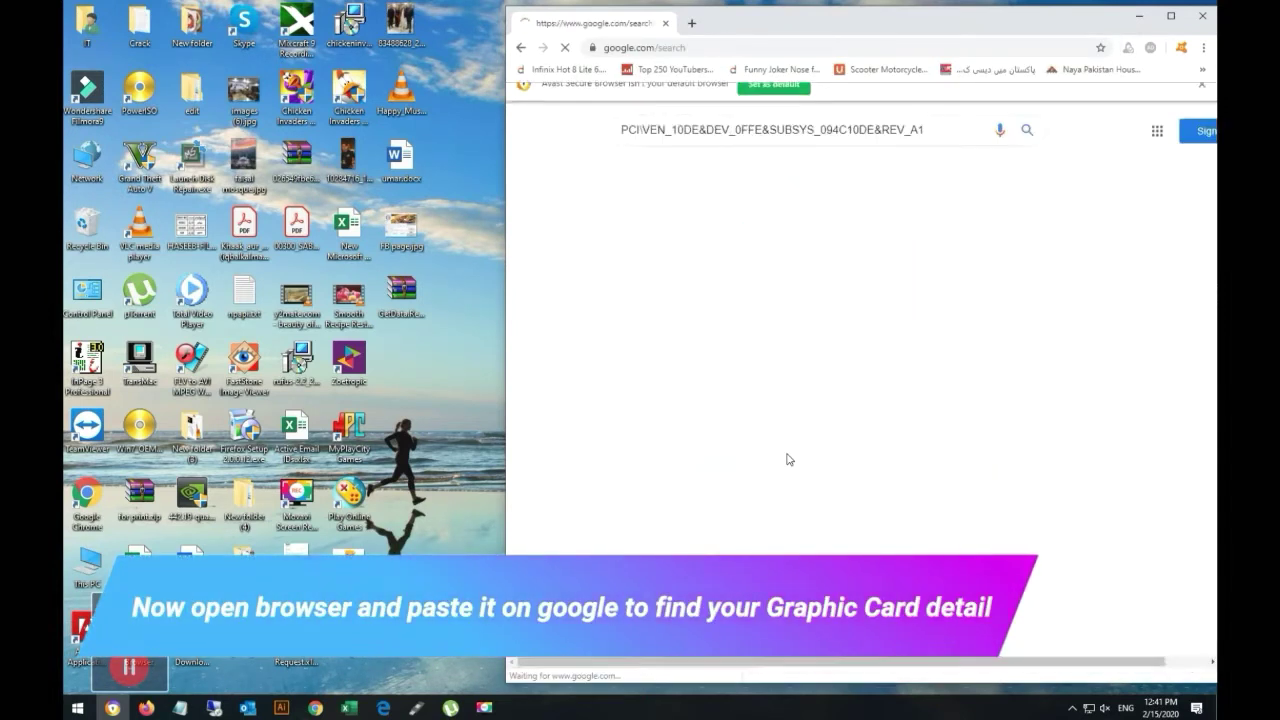
key(Return)
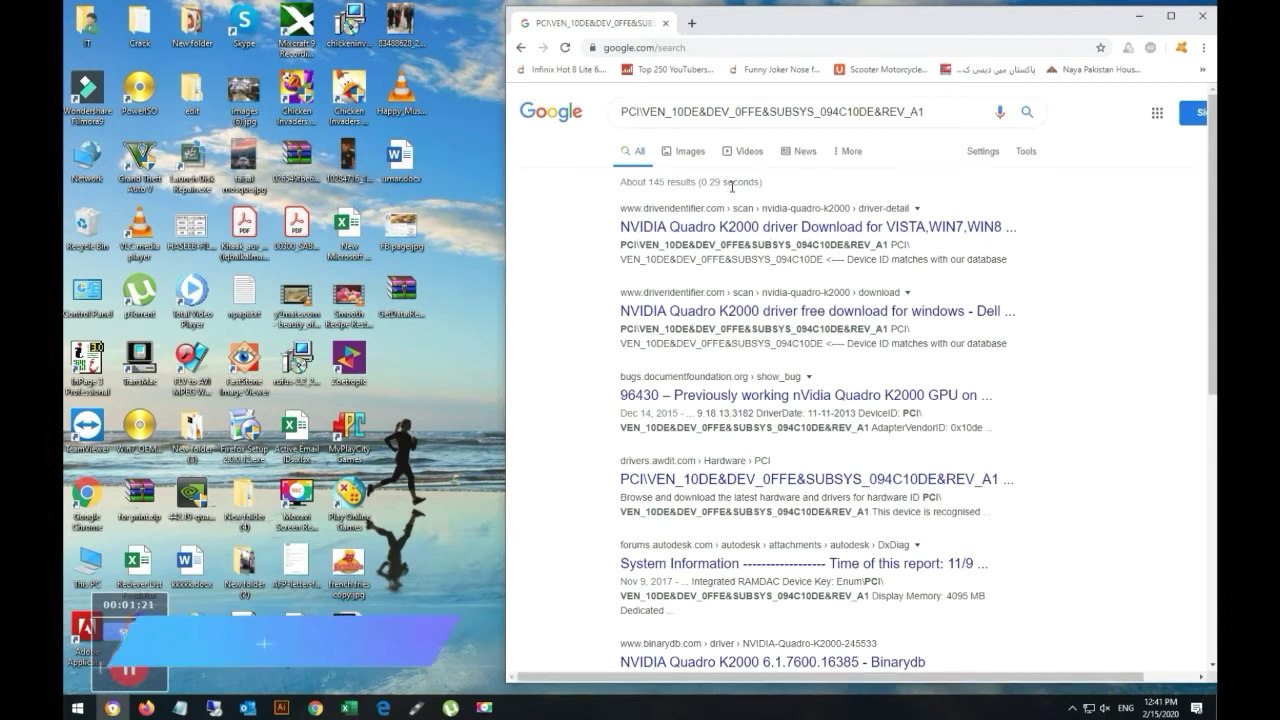
Search for "nivdia" in a new browser tab and open NVIDIA's Download Drivers page from the results
click(692, 27)
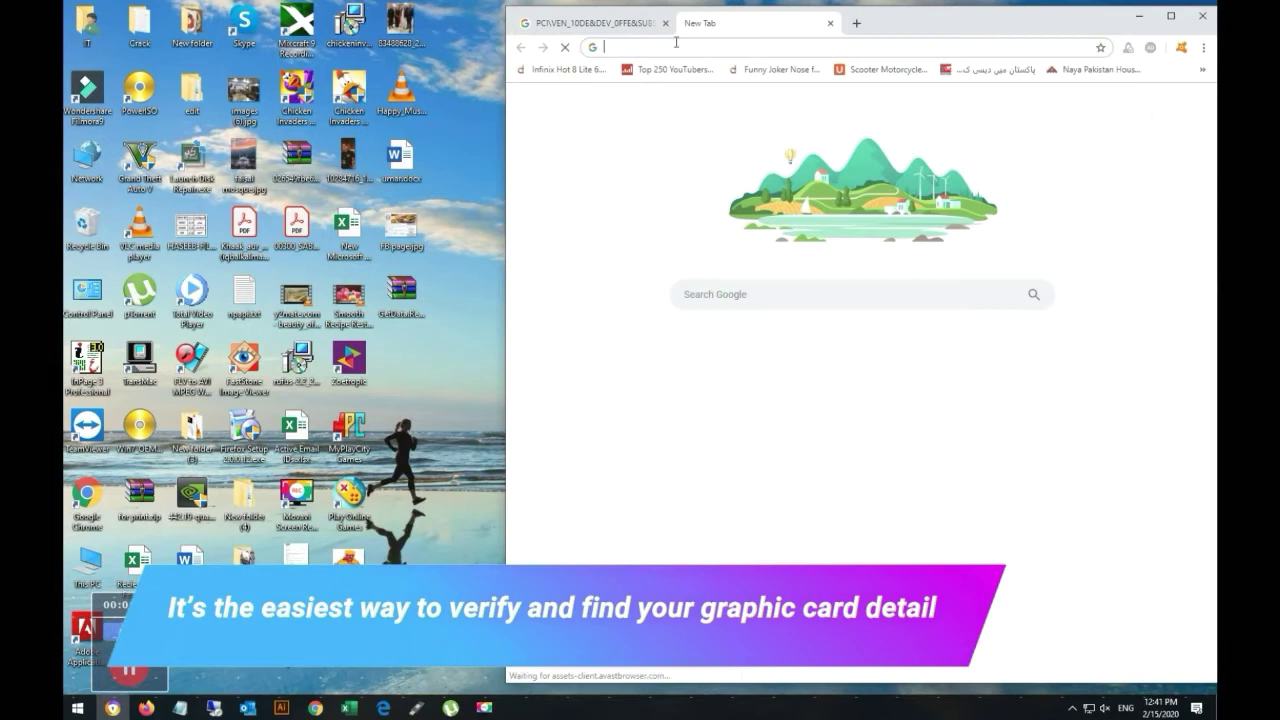
text(niv)
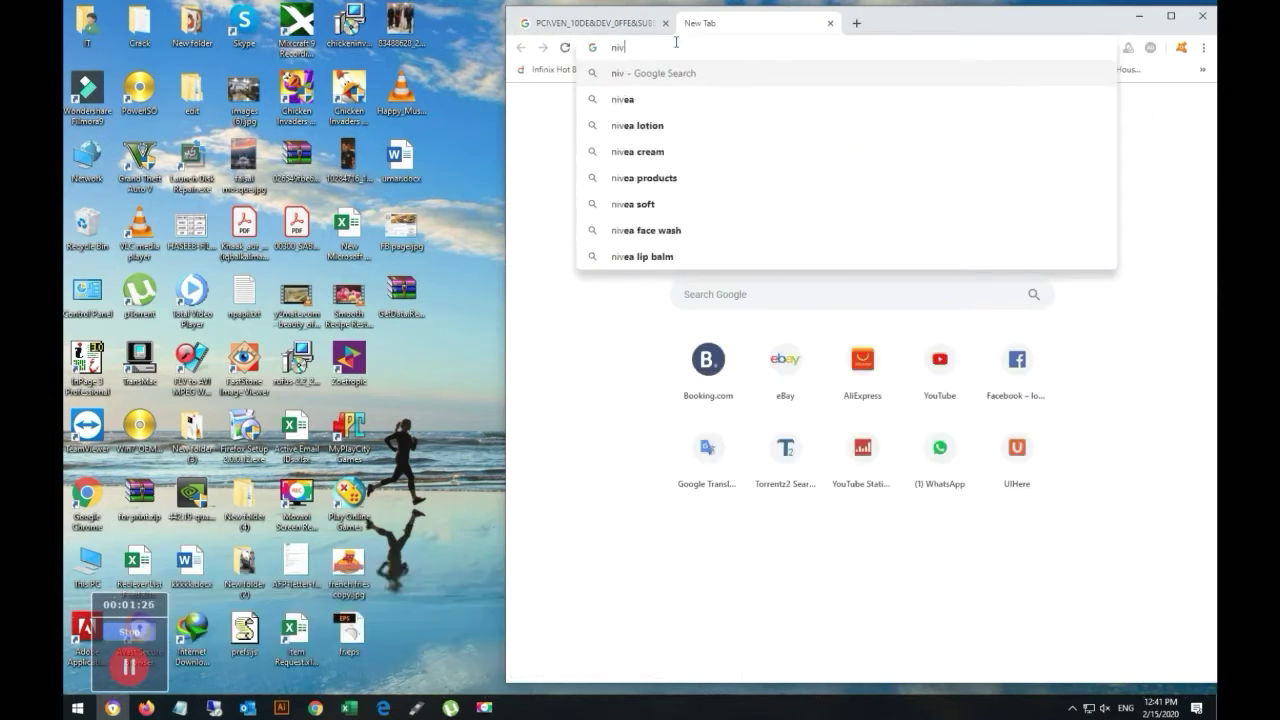
text(dia)
key(Return)
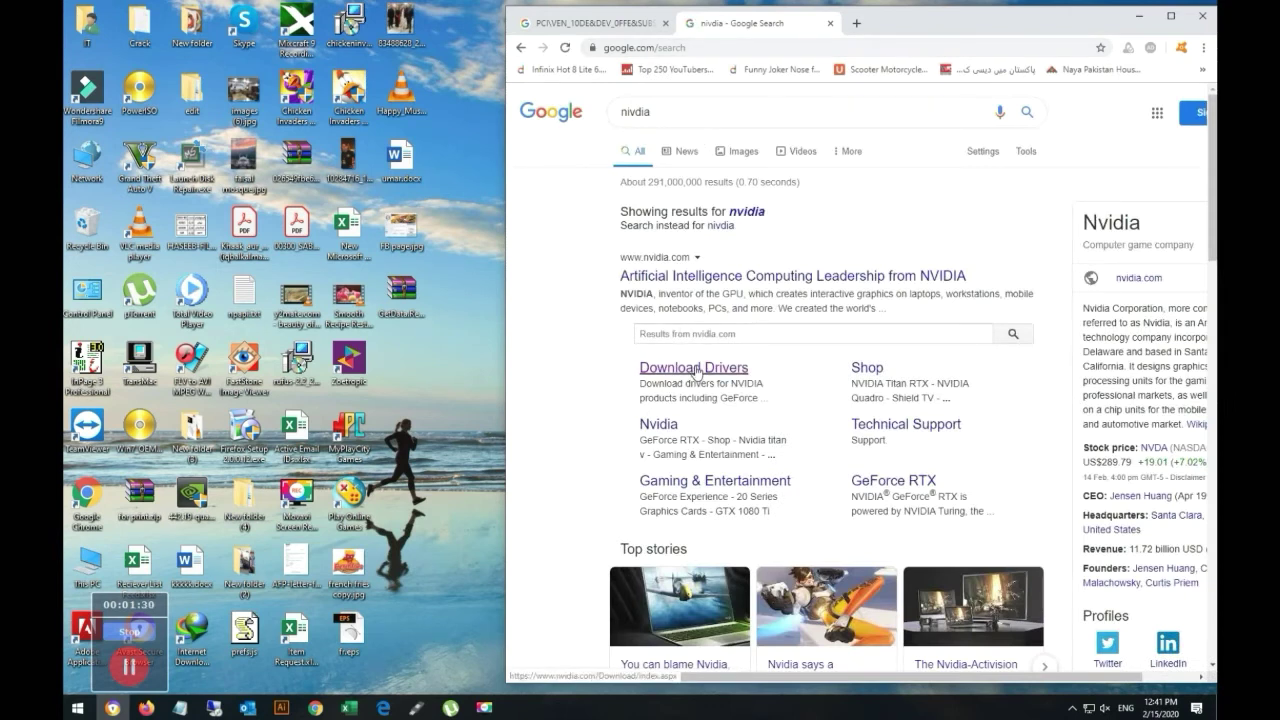
click(696, 369)
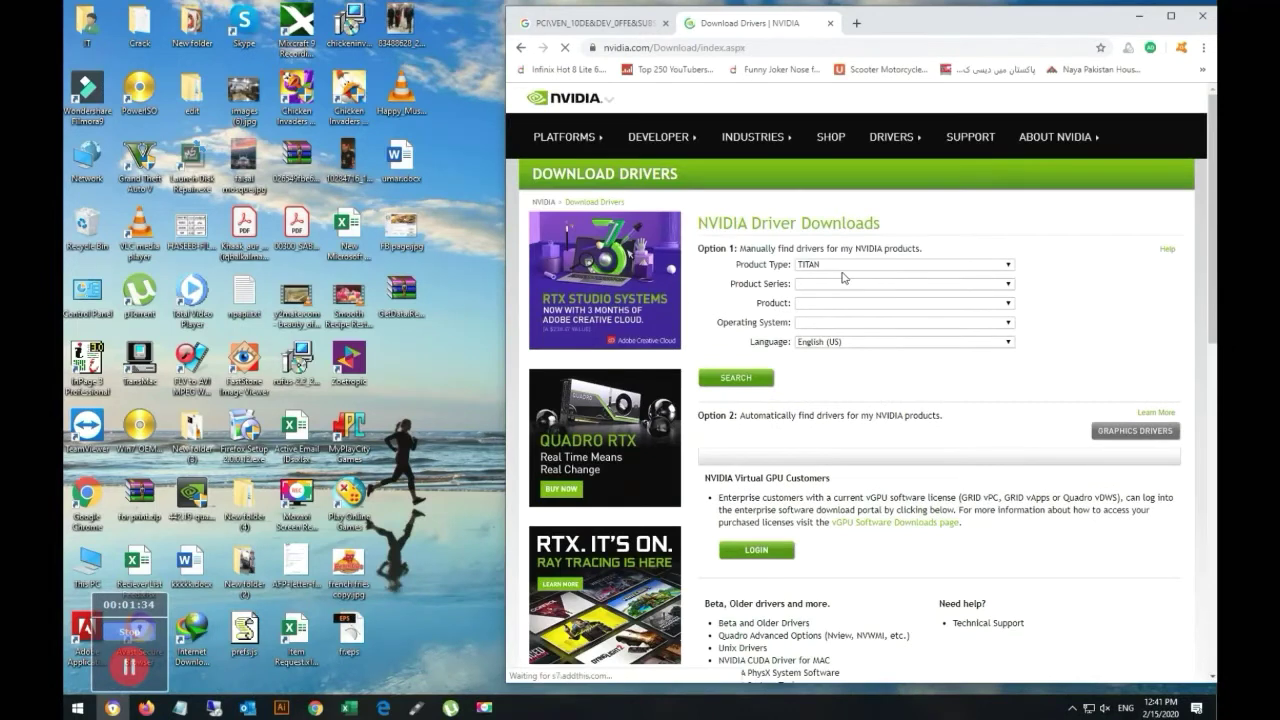
Set the driver's product type to Quadro and product series to Quadro Series, checking against the hardware ID search results
click(590, 22)
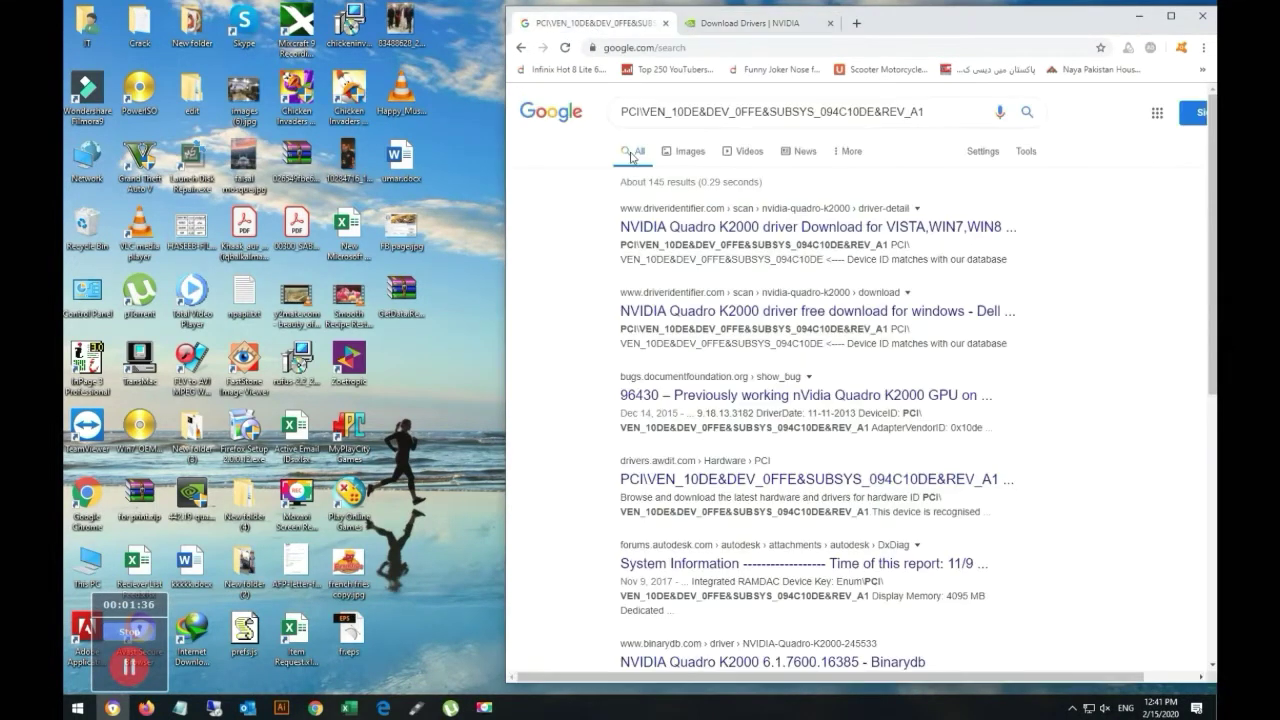
click(756, 25)
click(841, 267)
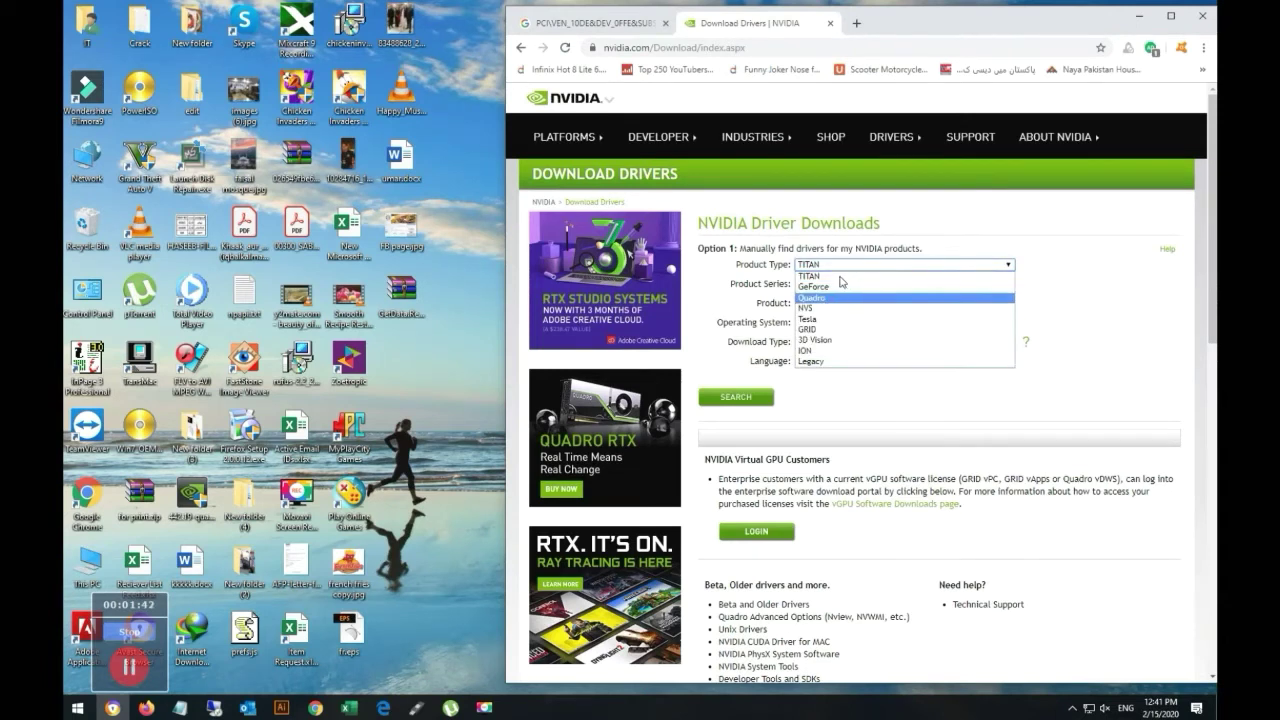
click(812, 298)
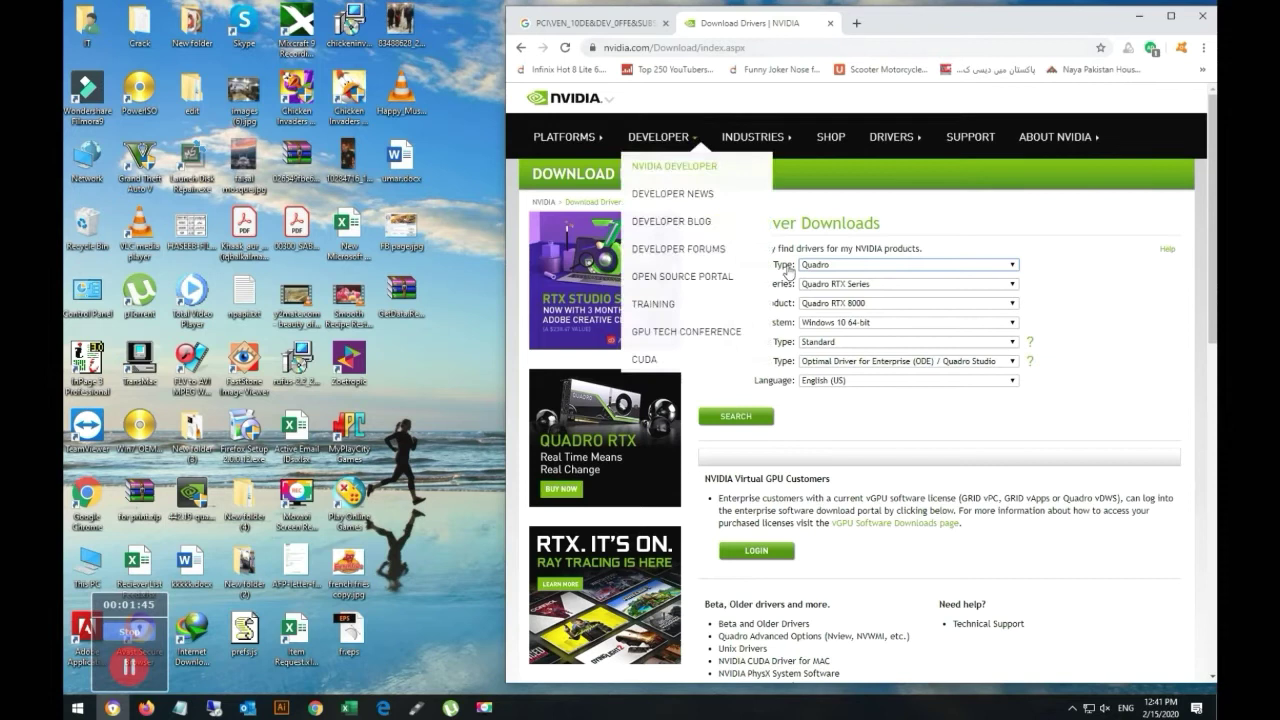
click(608, 24)
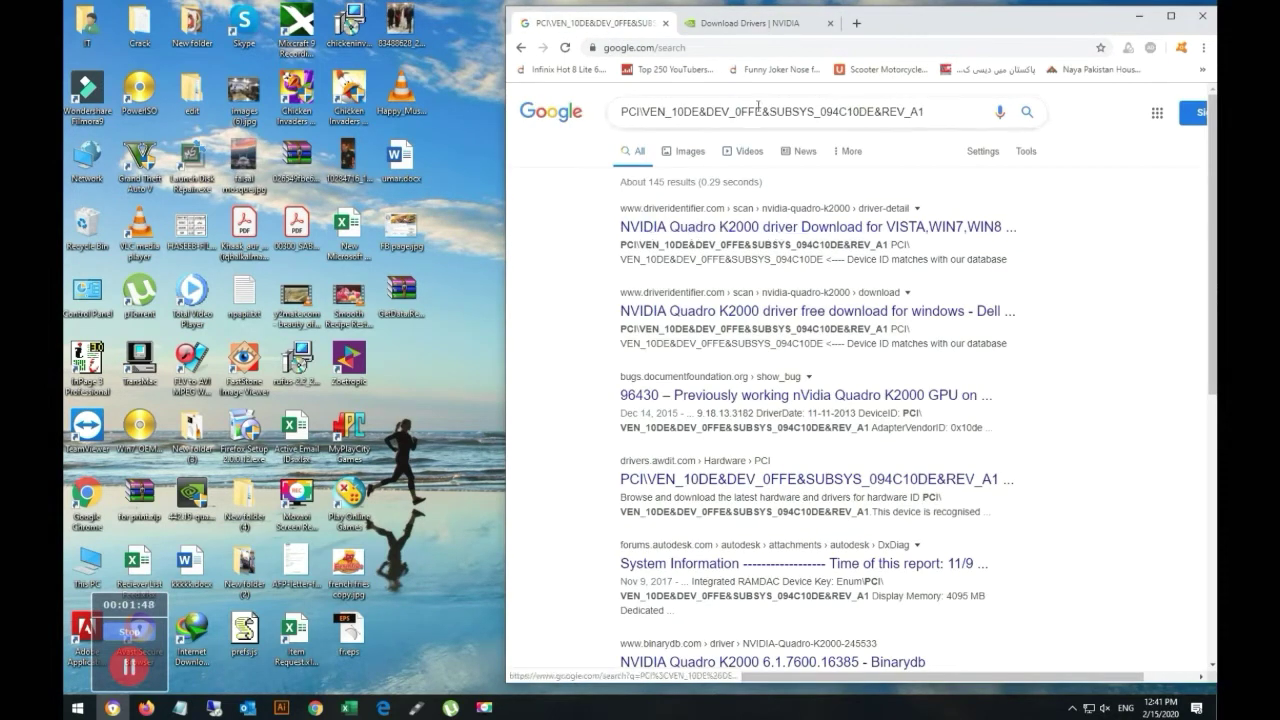
click(732, 25)
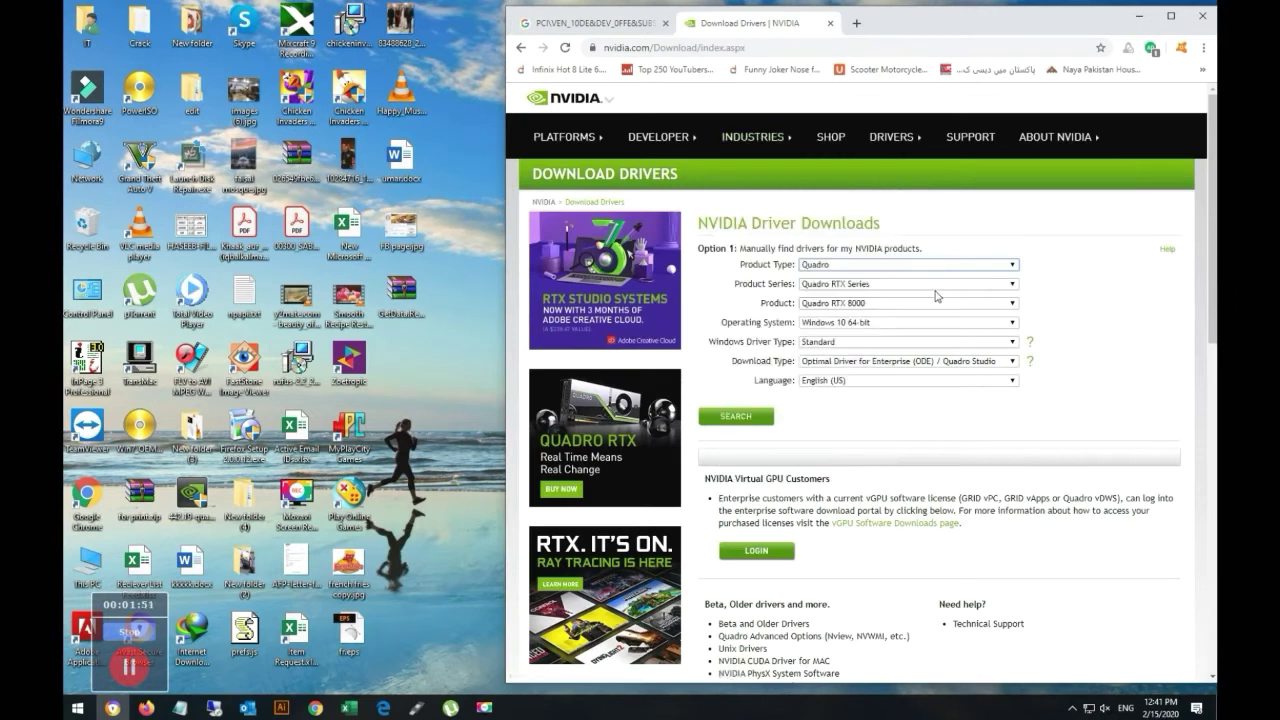
click(904, 286)
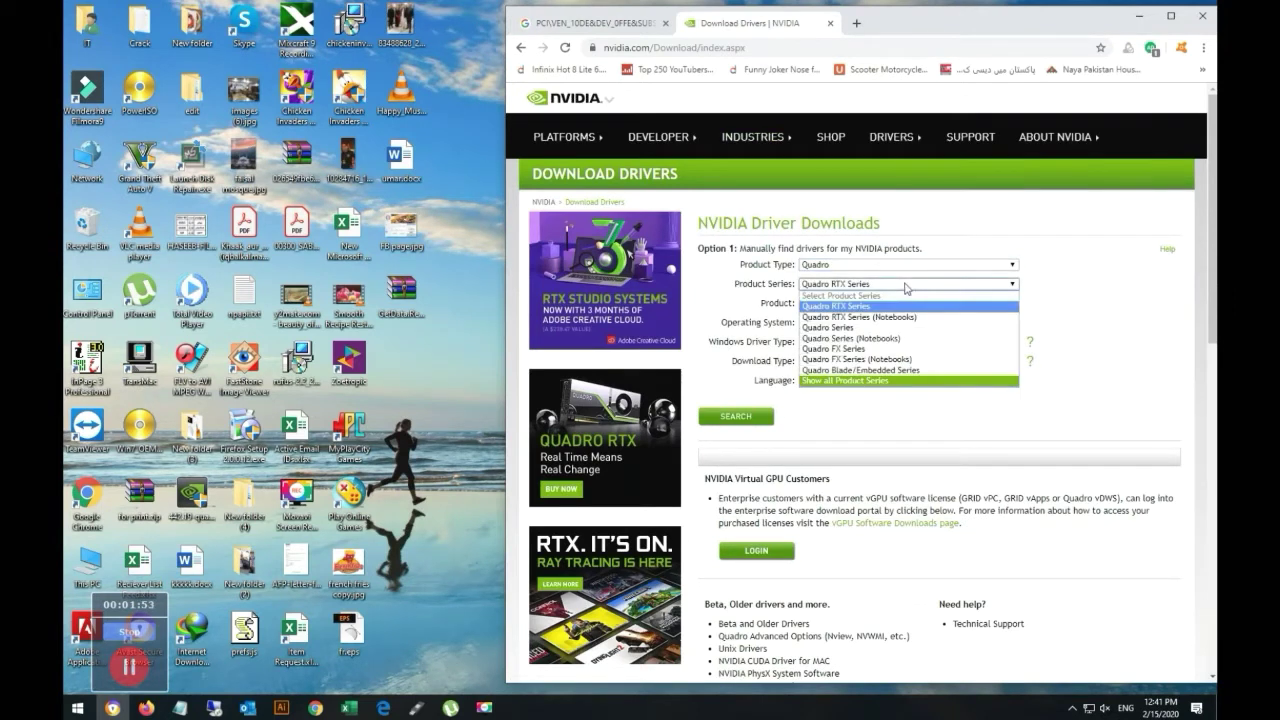
click(875, 329)
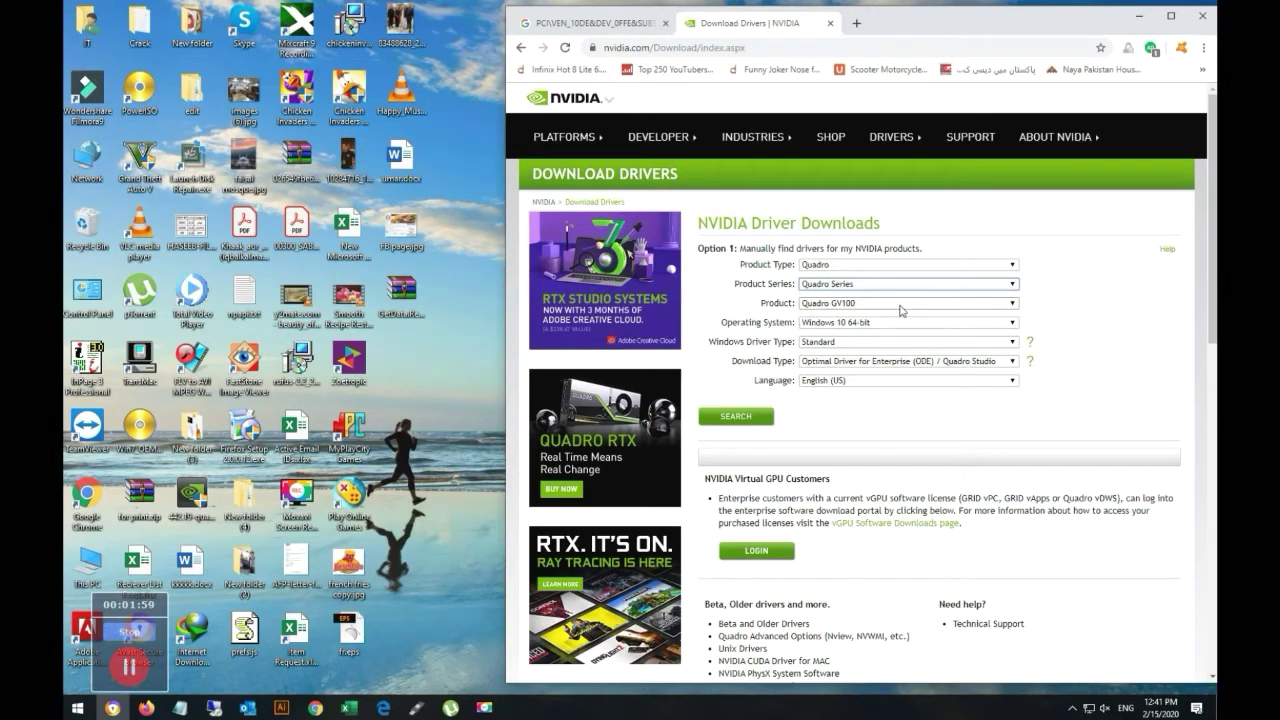
Choose Quadro K2000 as the product, checking the hardware ID results, with Windows 10 64-bit as the operating system
click(604, 23)
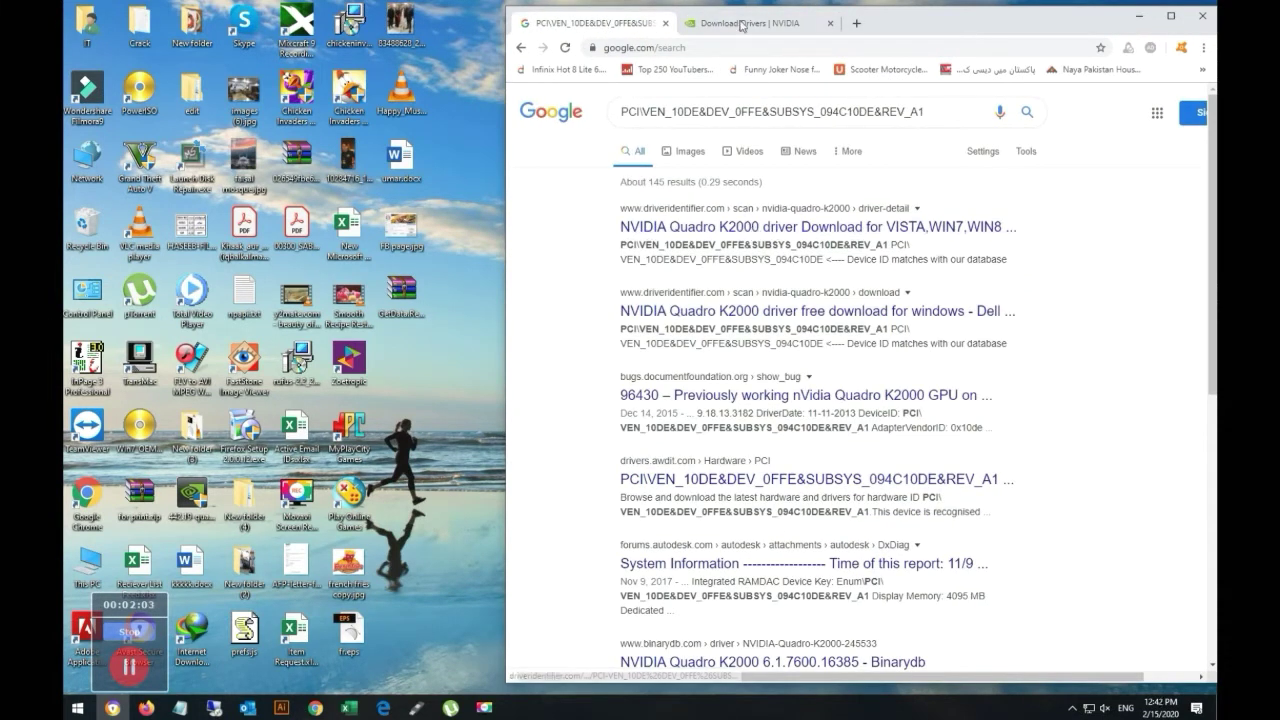
click(741, 24)
click(857, 304)
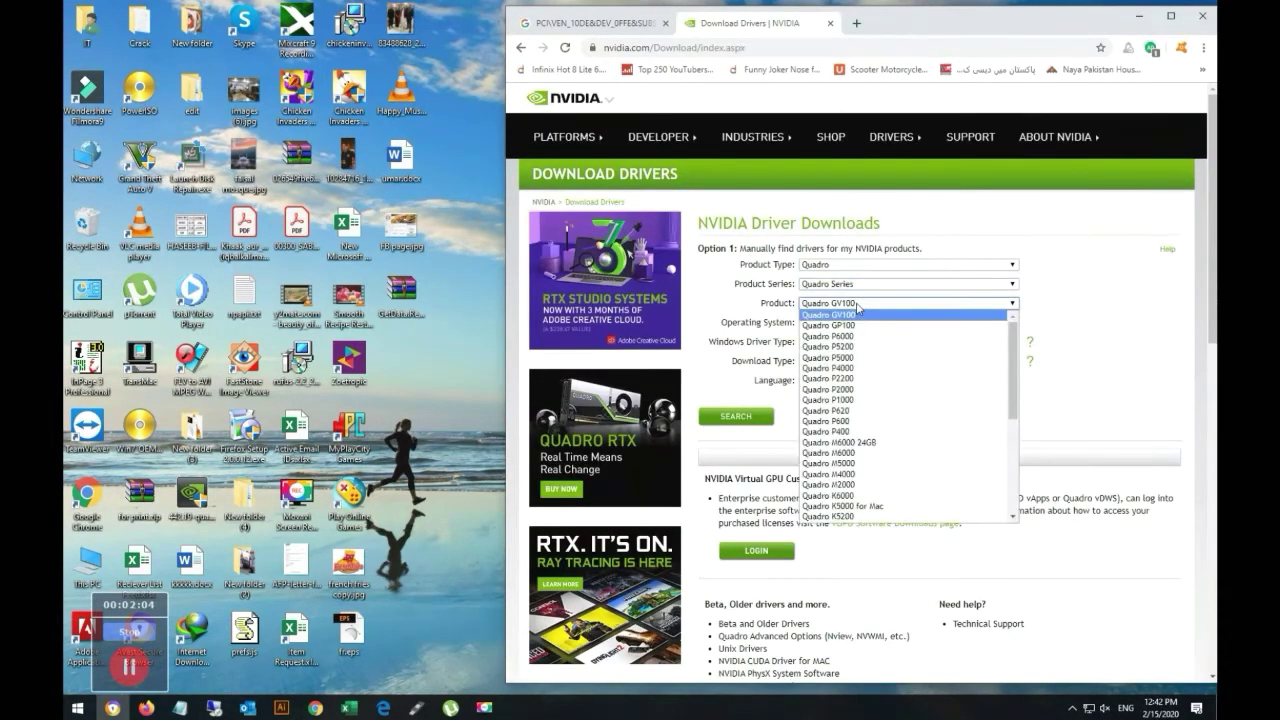
scroll(866, 417, down, 2)
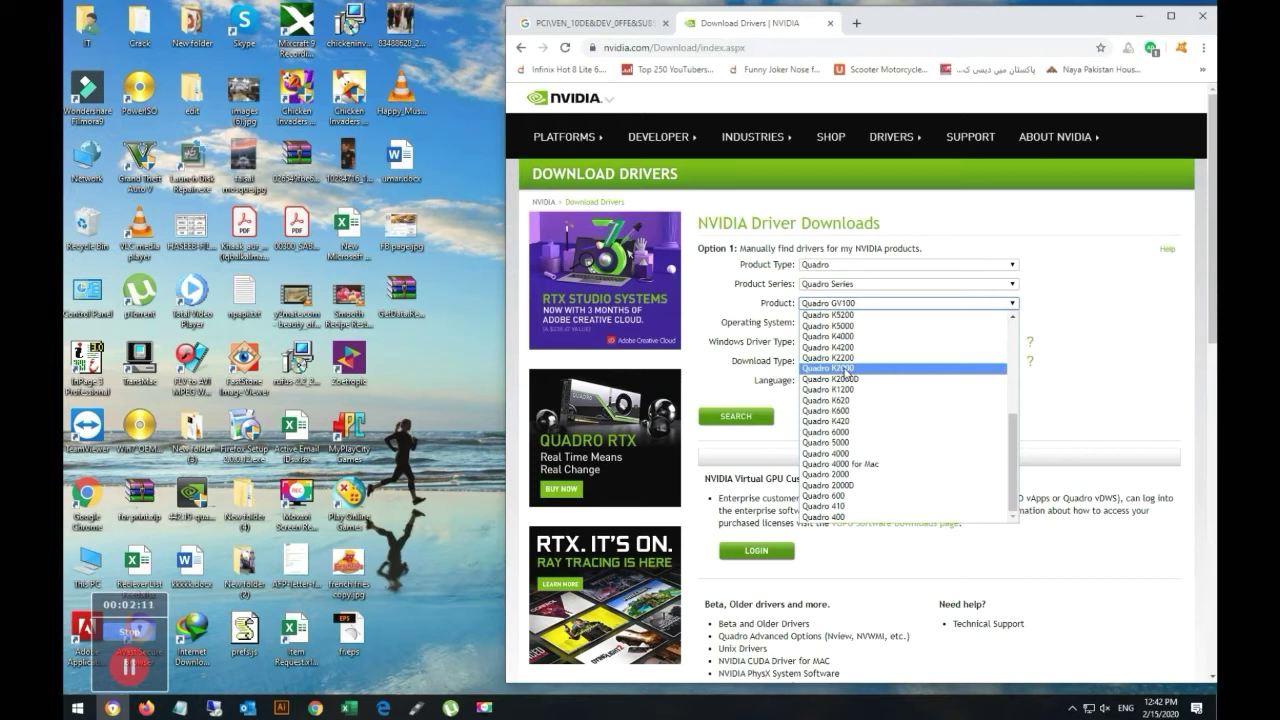
click(845, 369)
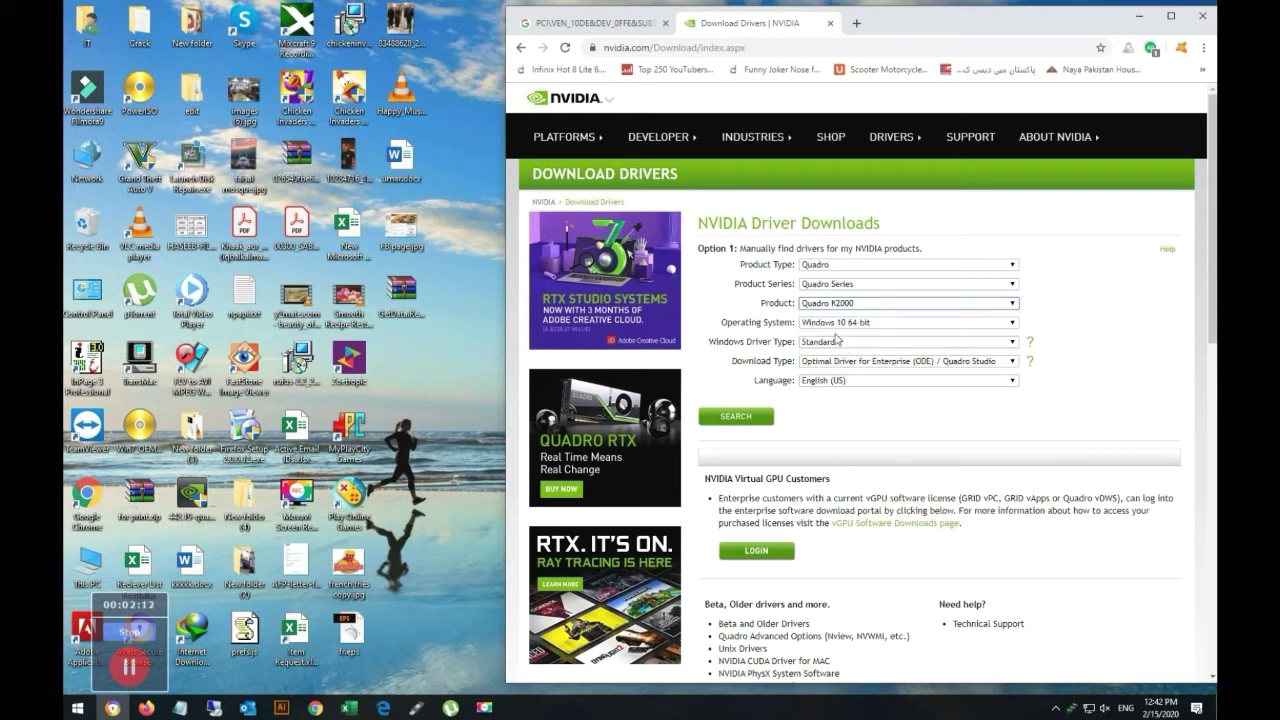
click(884, 324)
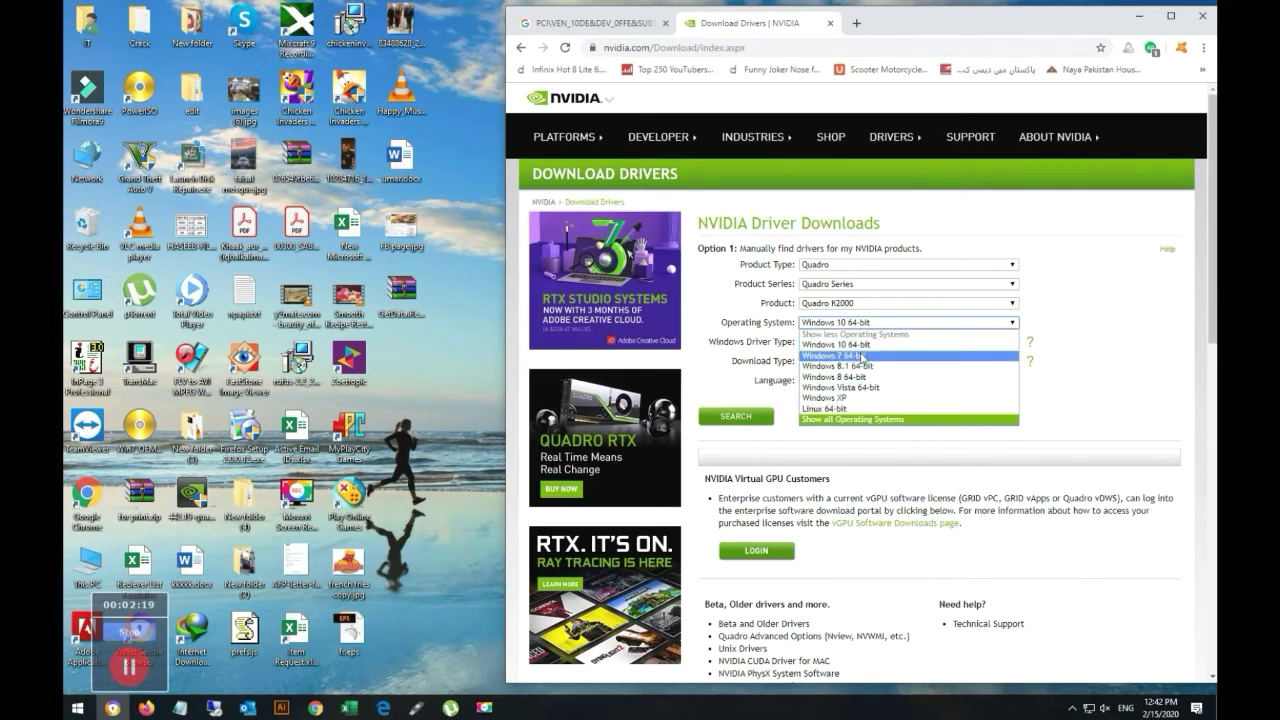
click(865, 323)
Find the matching Quadro driver, accept NVIDIA's download terms and start downloading it as a duplicate with a numbered file name
click(760, 419)
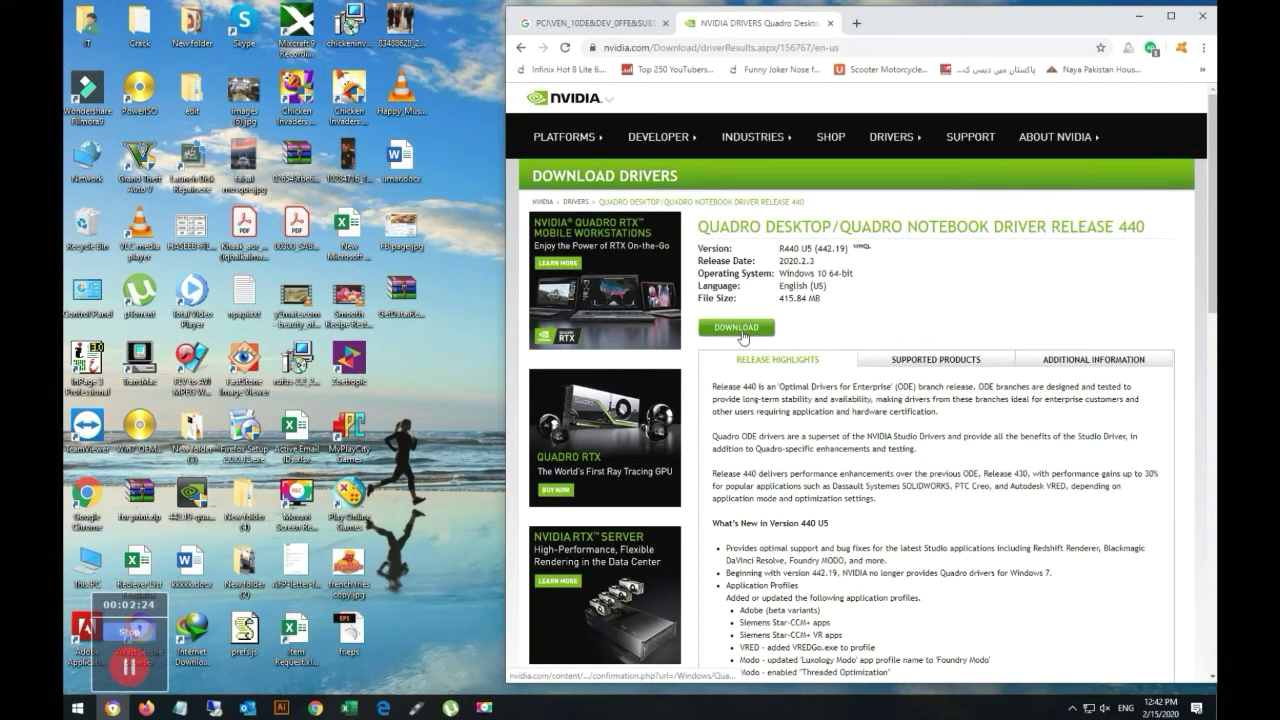
click(743, 337)
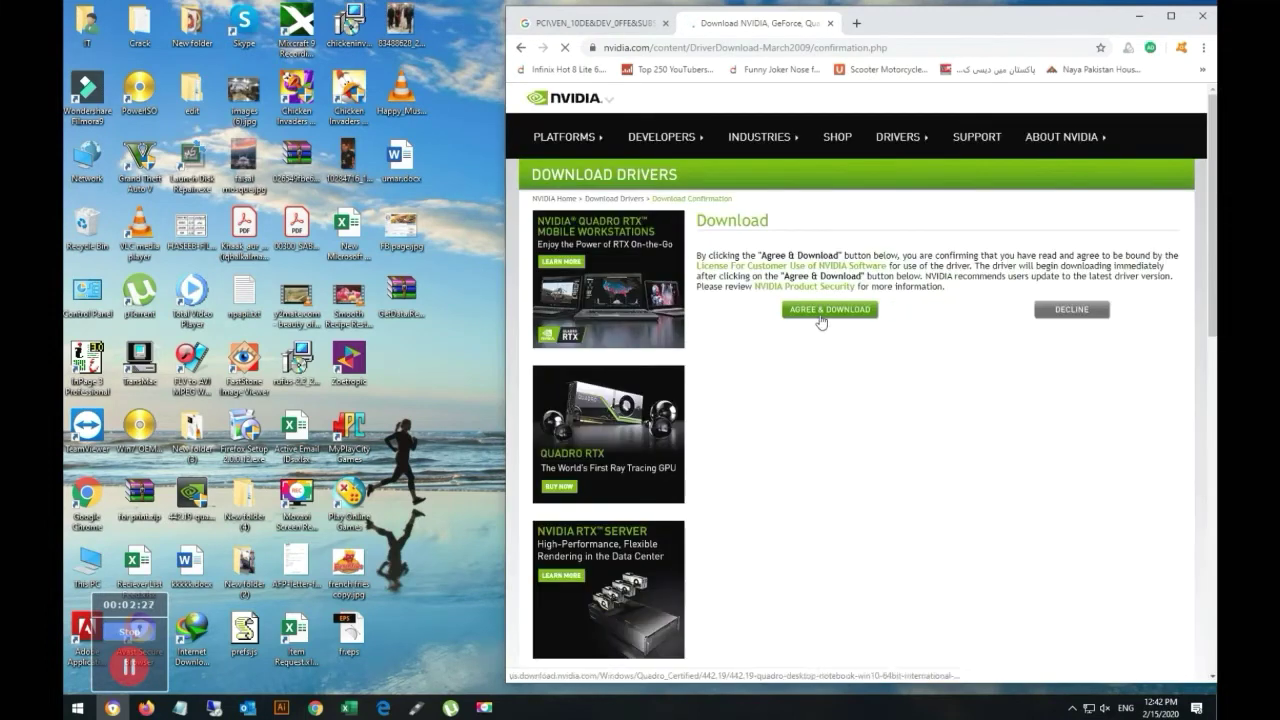
click(821, 310)
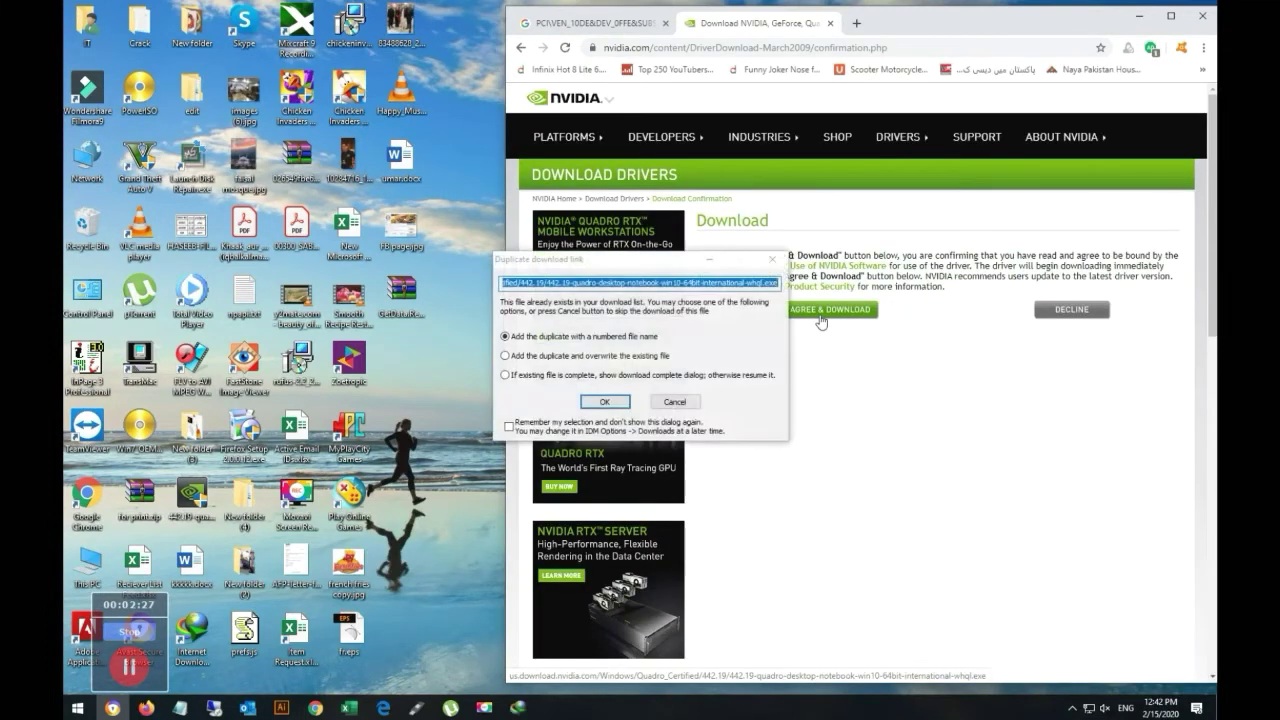
click(605, 401)
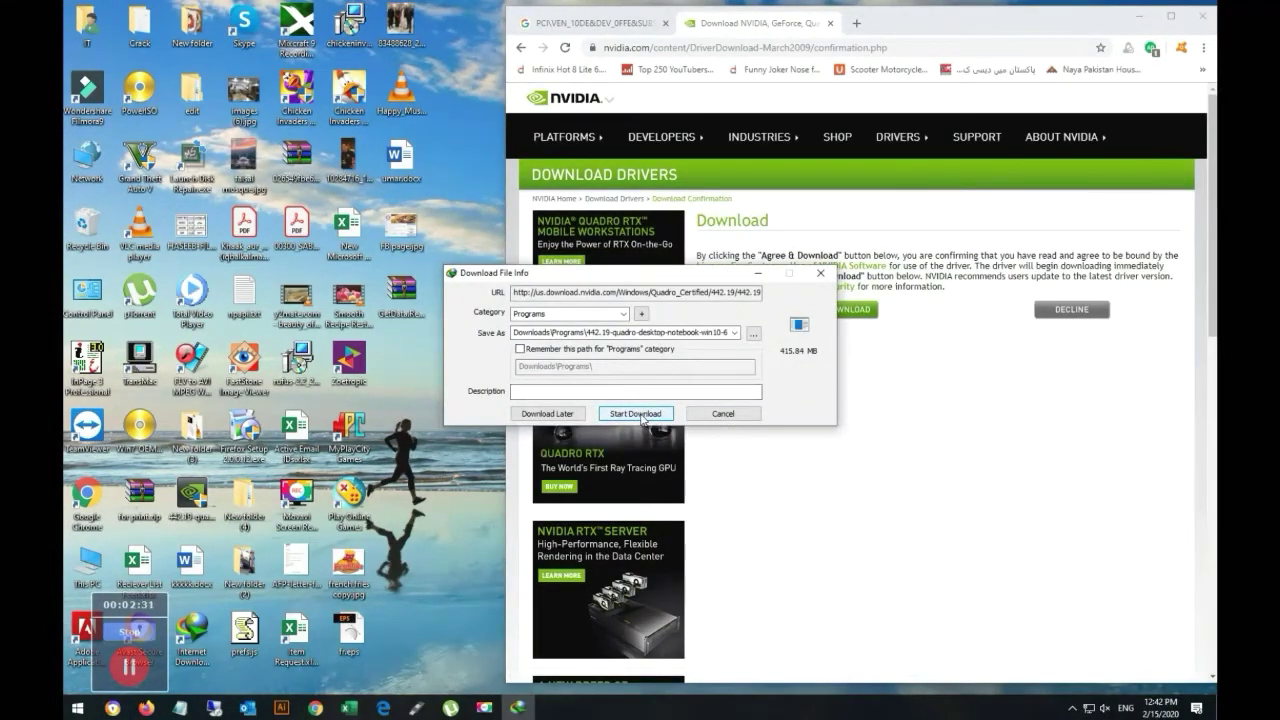
click(645, 414)
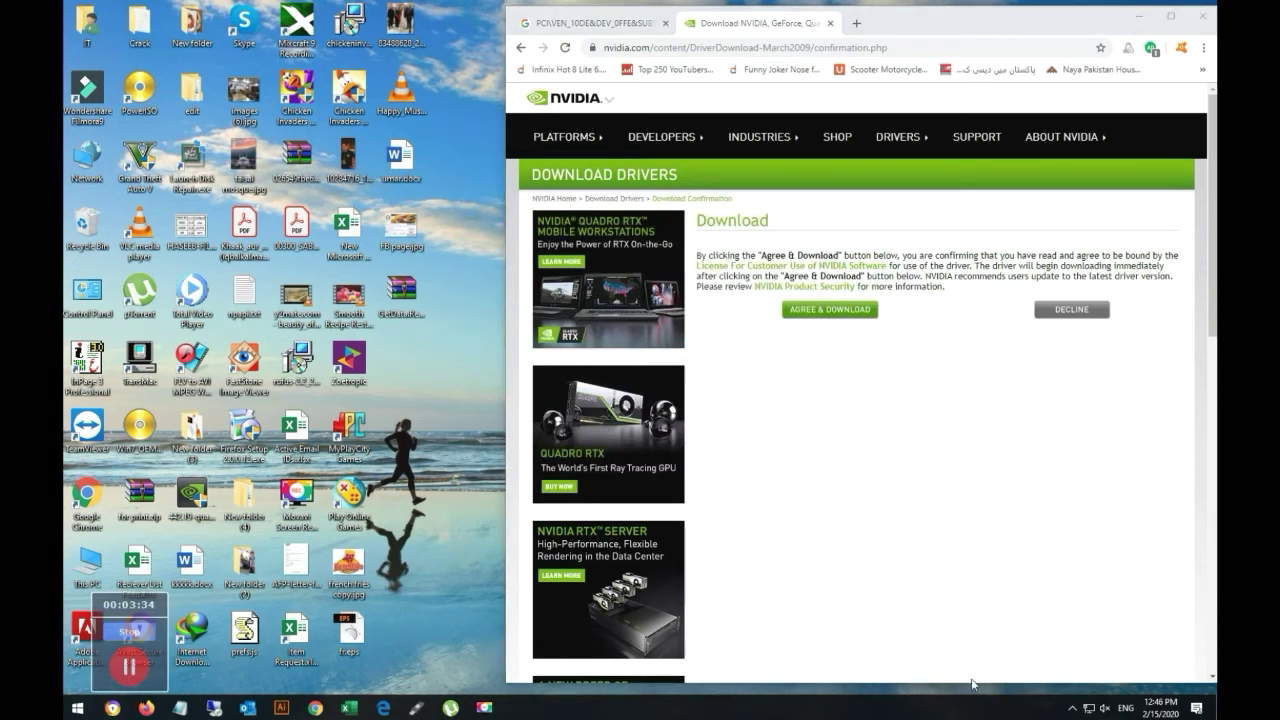
Switch to Internet Download Manager and open the folder containing the newest 442.19-quadro-desktop download
click(1072, 708)
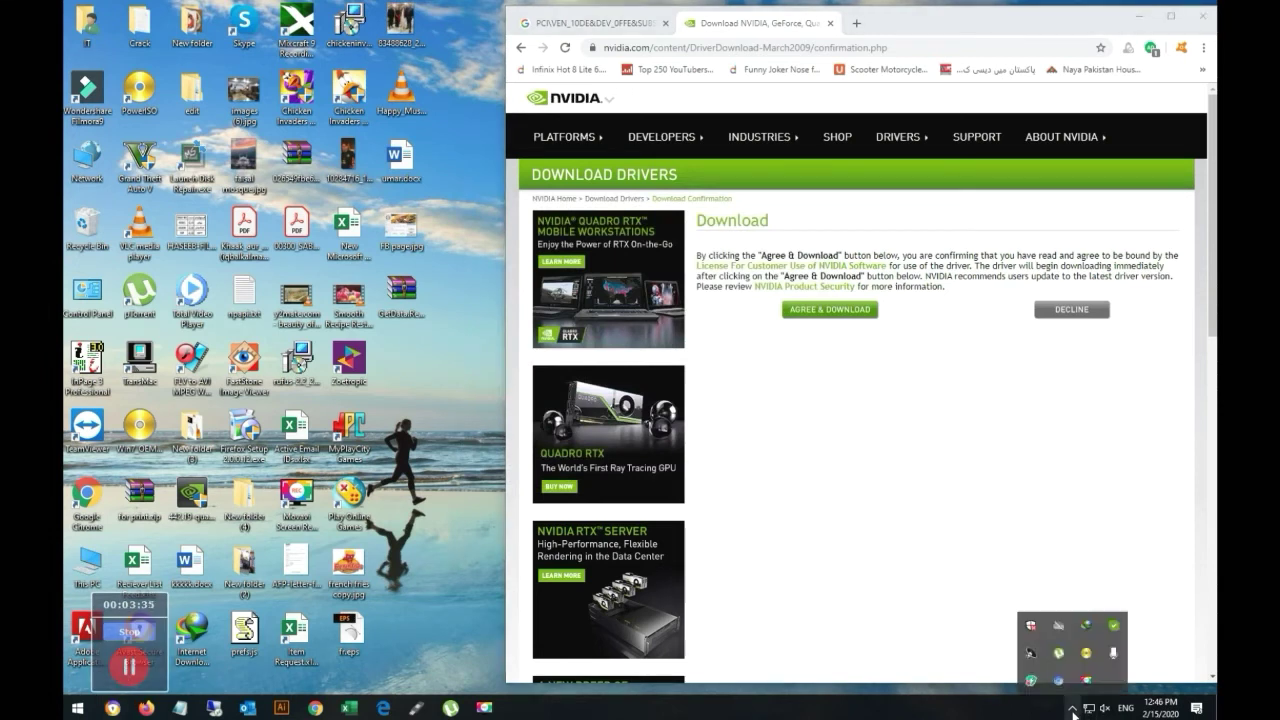
click(1086, 625)
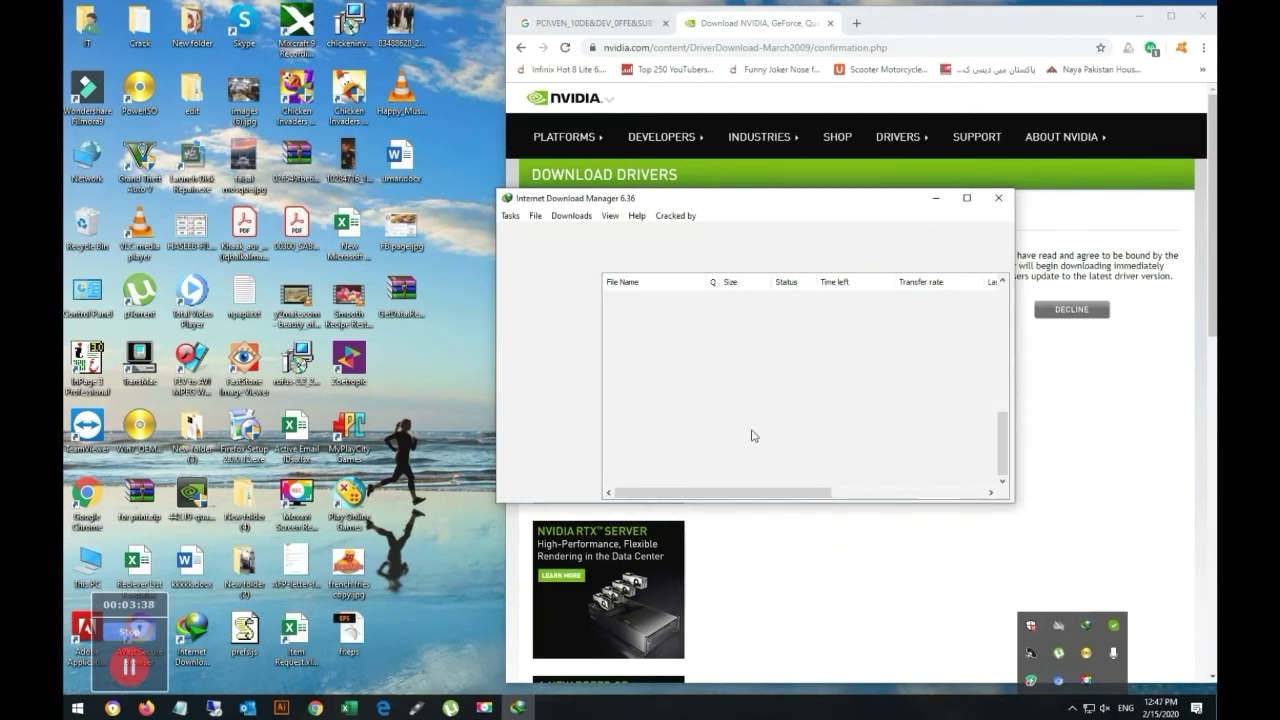
click(837, 429)
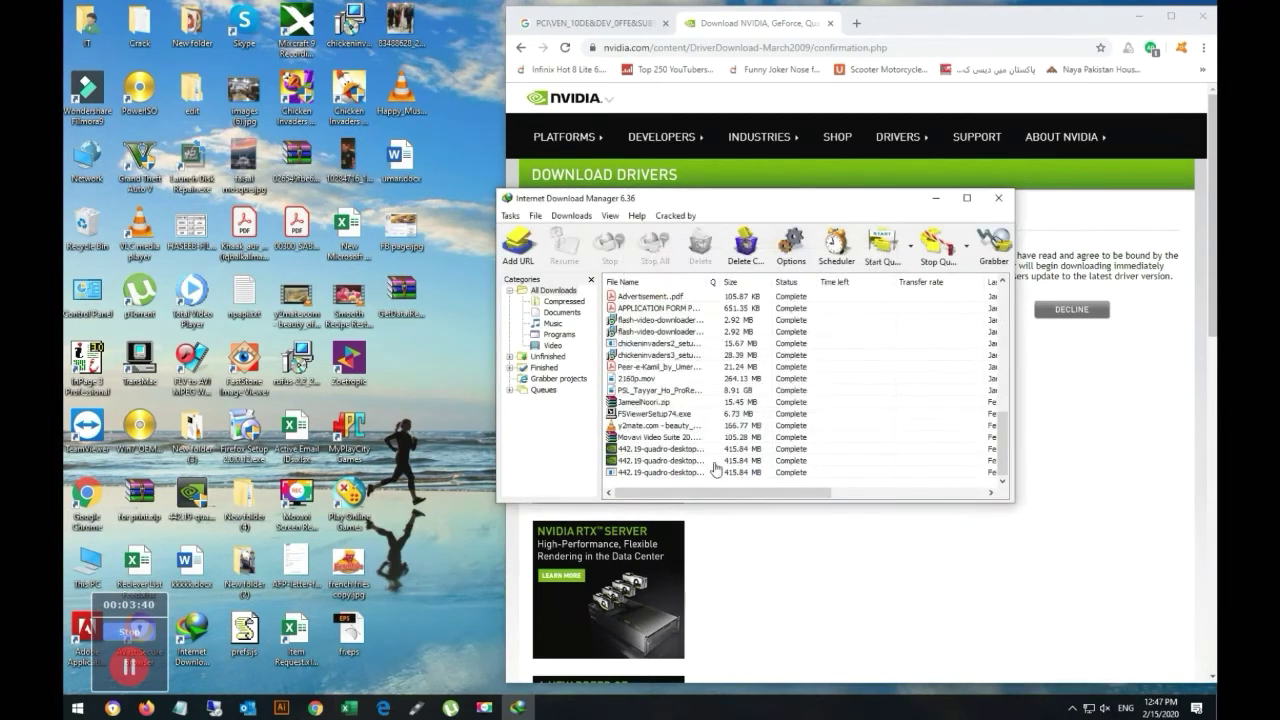
click(650, 474)
right_click(650, 474)
click(712, 272)
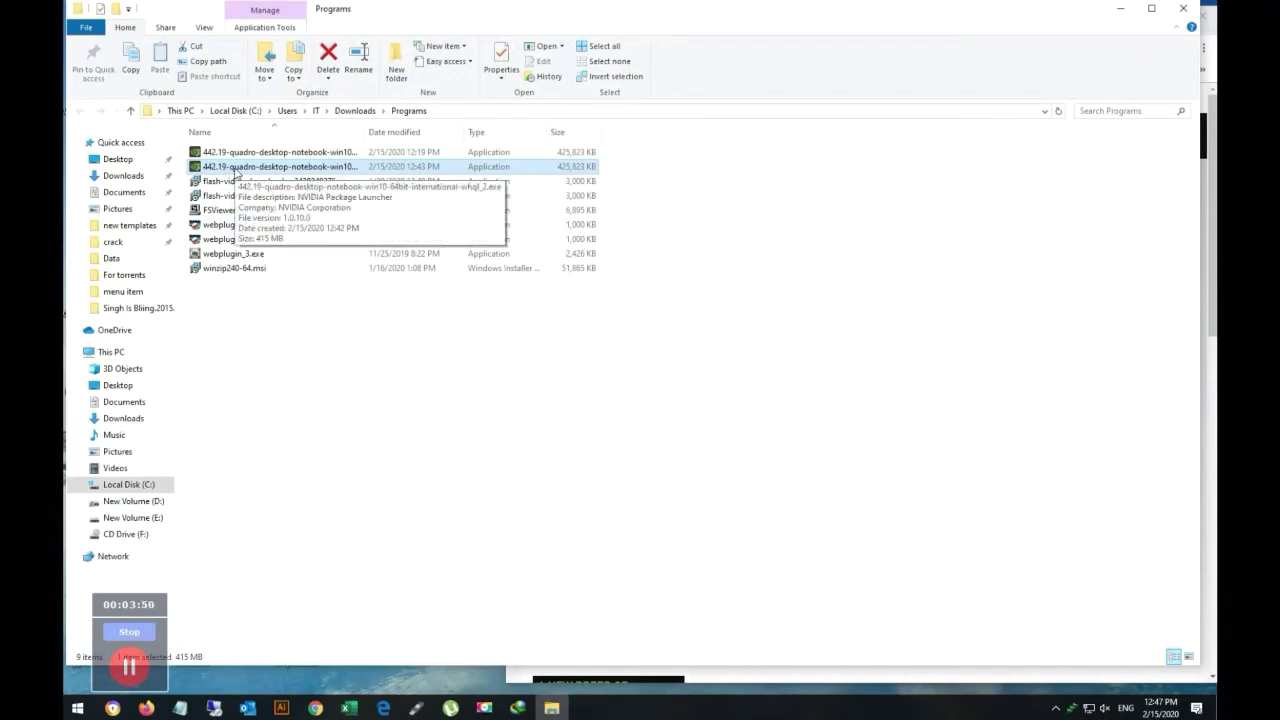
Run the newly downloaded driver package, extract it to C:\NVIDIA\DisplayDriver\442.19\Win10_64\International, and minimise the folder window
double_click(237, 170)
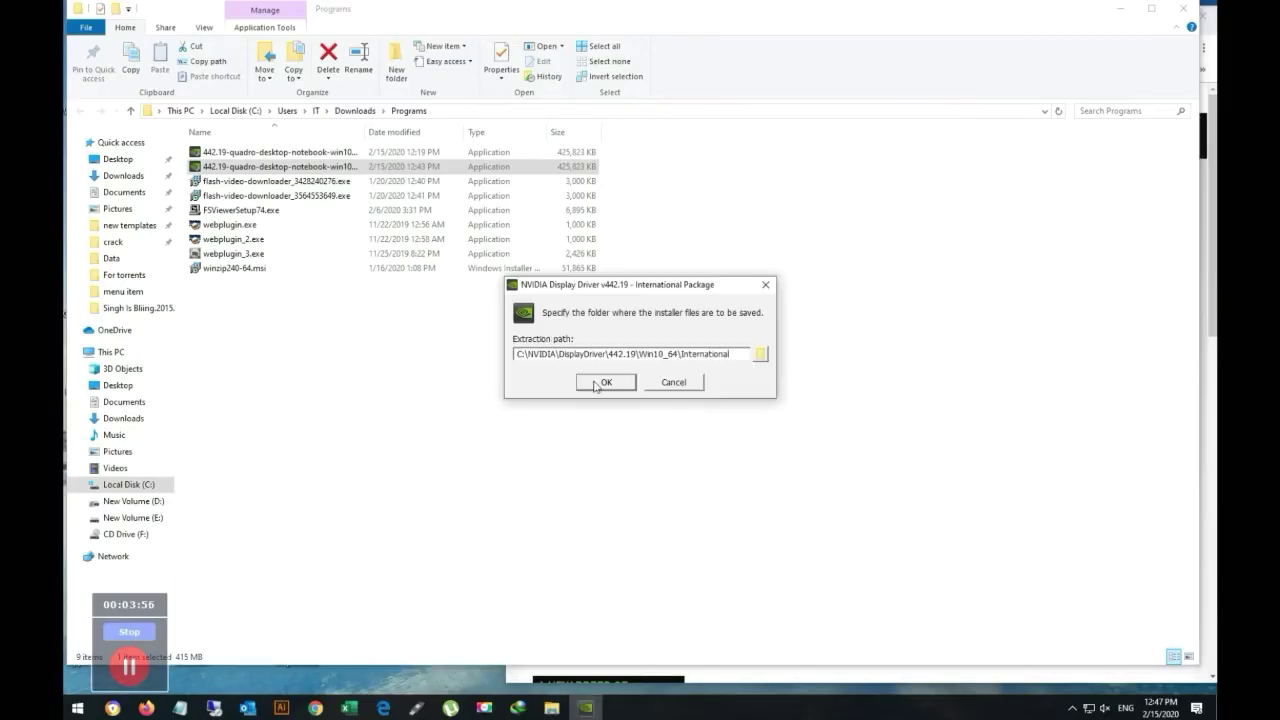
click(605, 382)
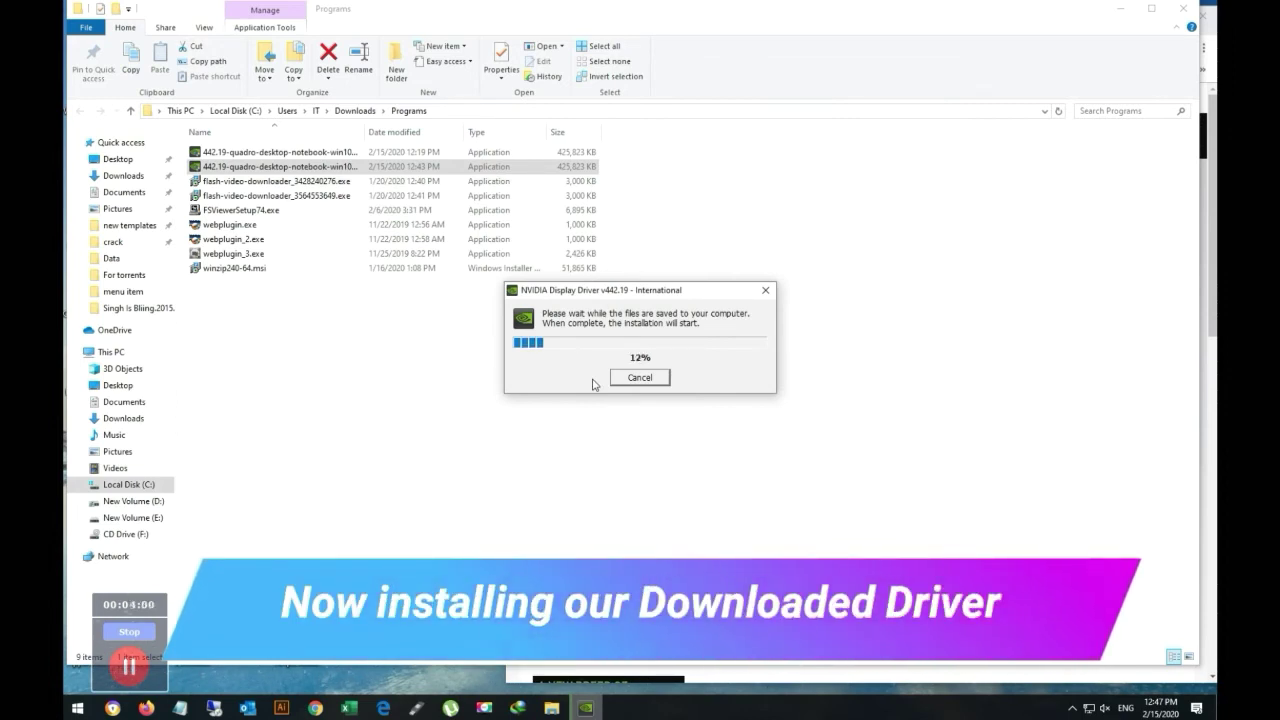
click(1121, 9)
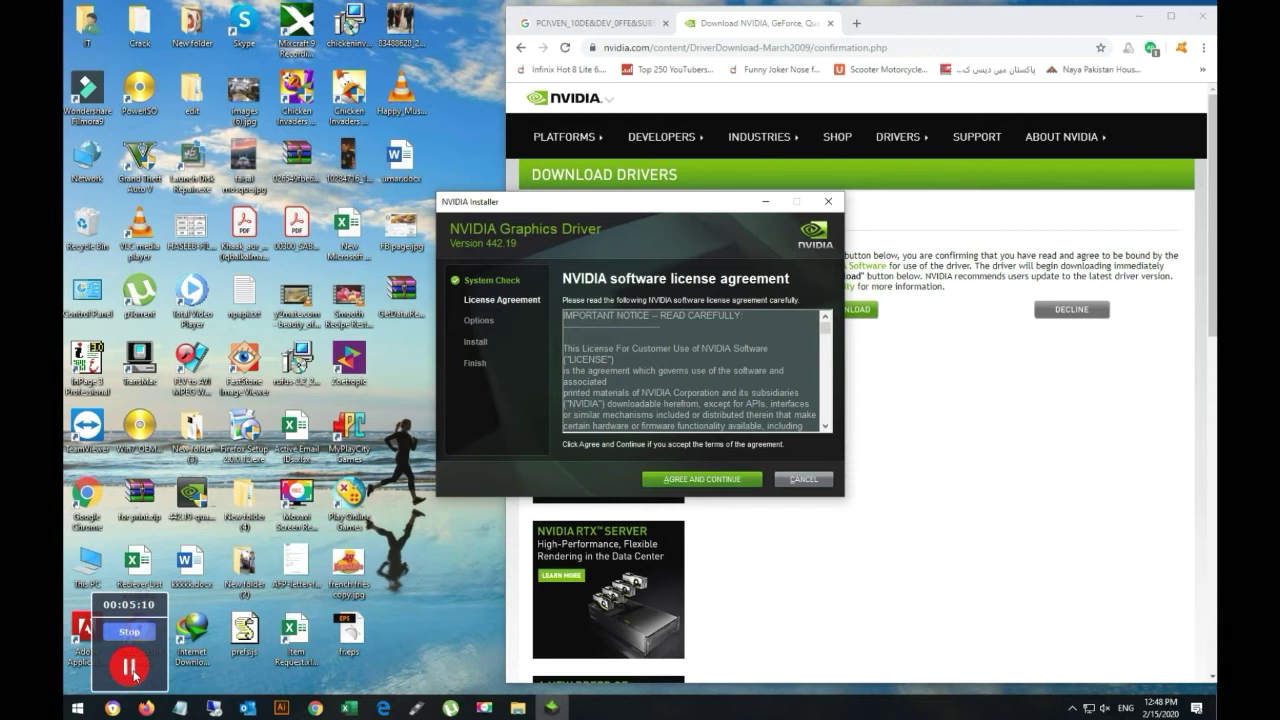
Accept the NVIDIA license agreement, install graphics driver 442.19 with the preset installation option, and close the finished installer
click(705, 481)
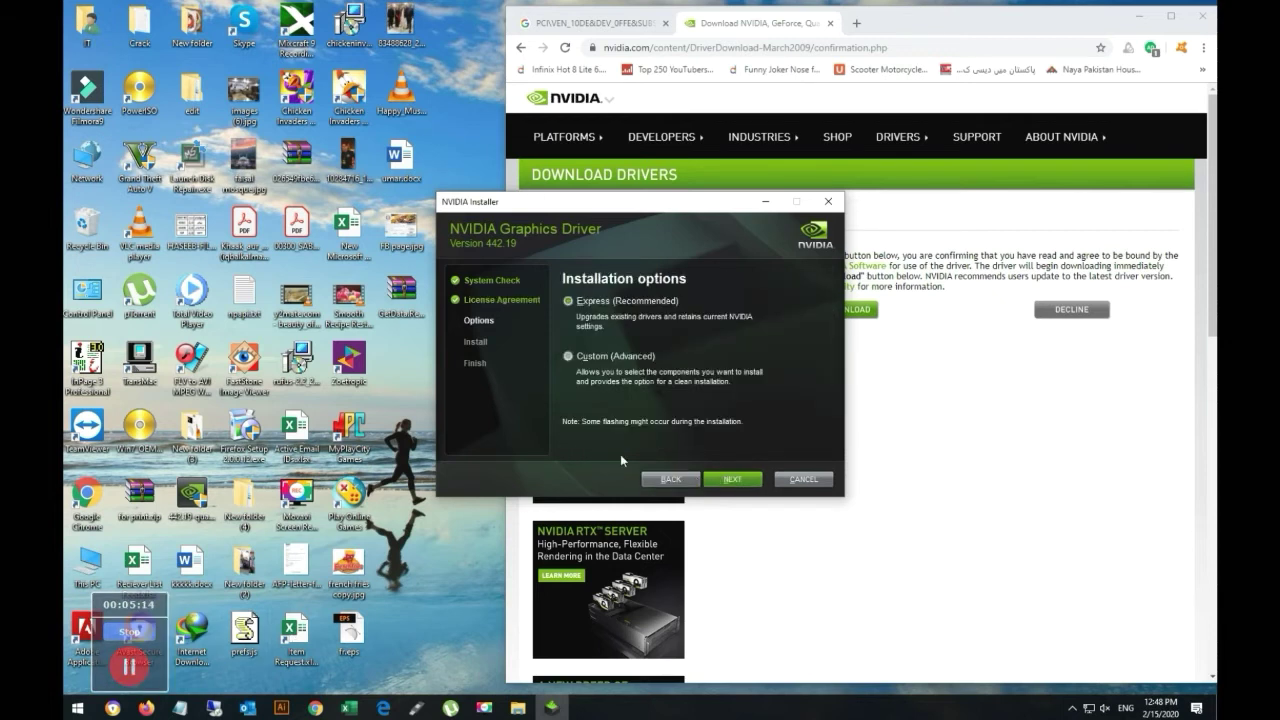
click(710, 482)
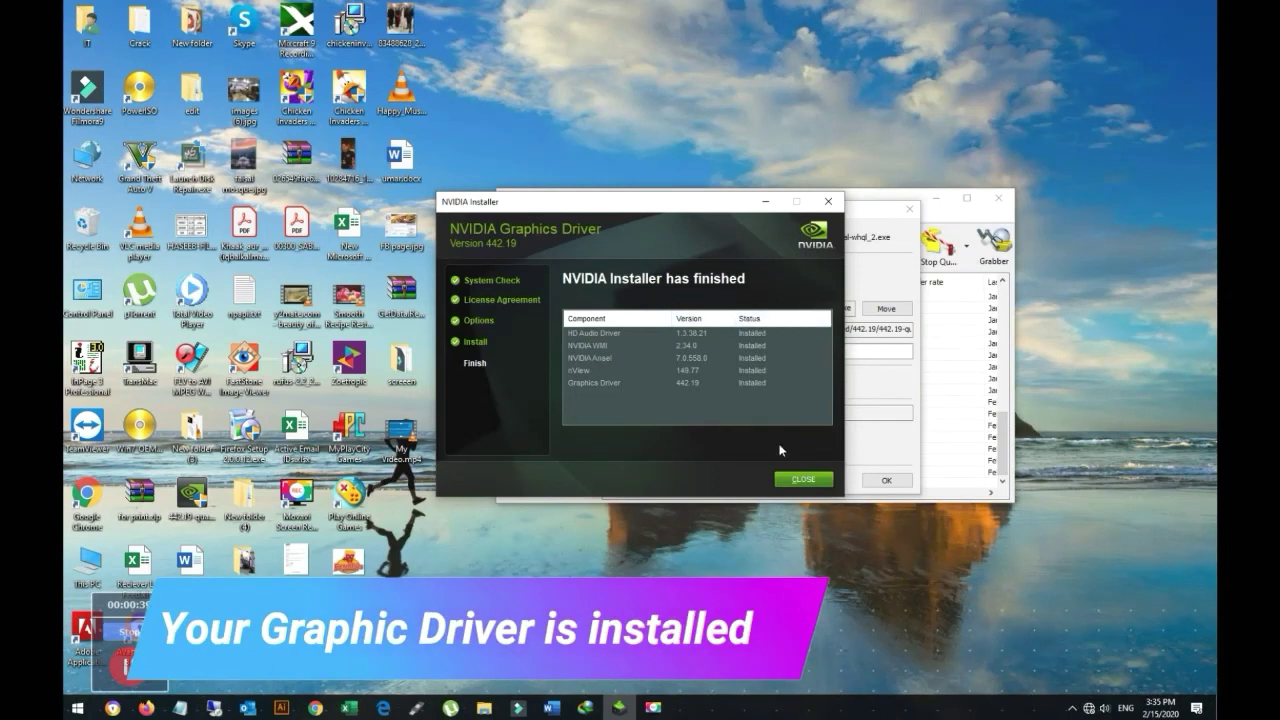
click(801, 482)
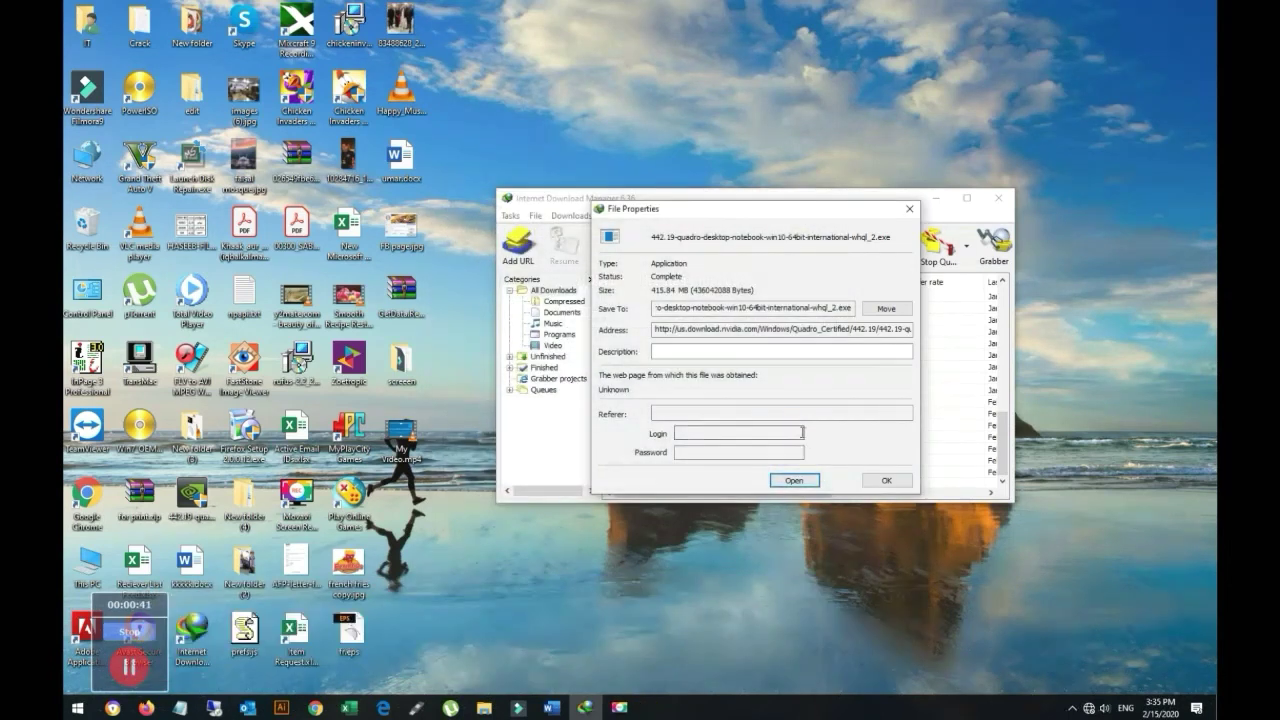
Open Device Manager and expand Display adapters to check the installed graphics card
right_click(77, 707)
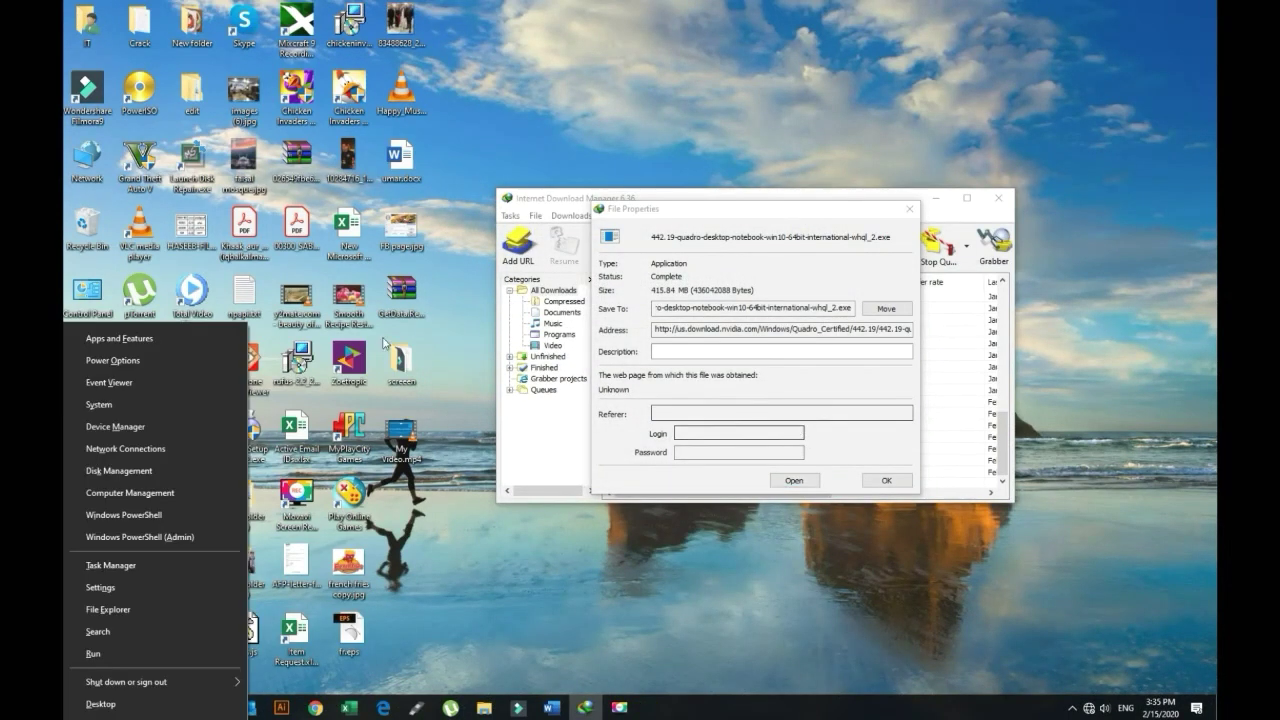
click(157, 424)
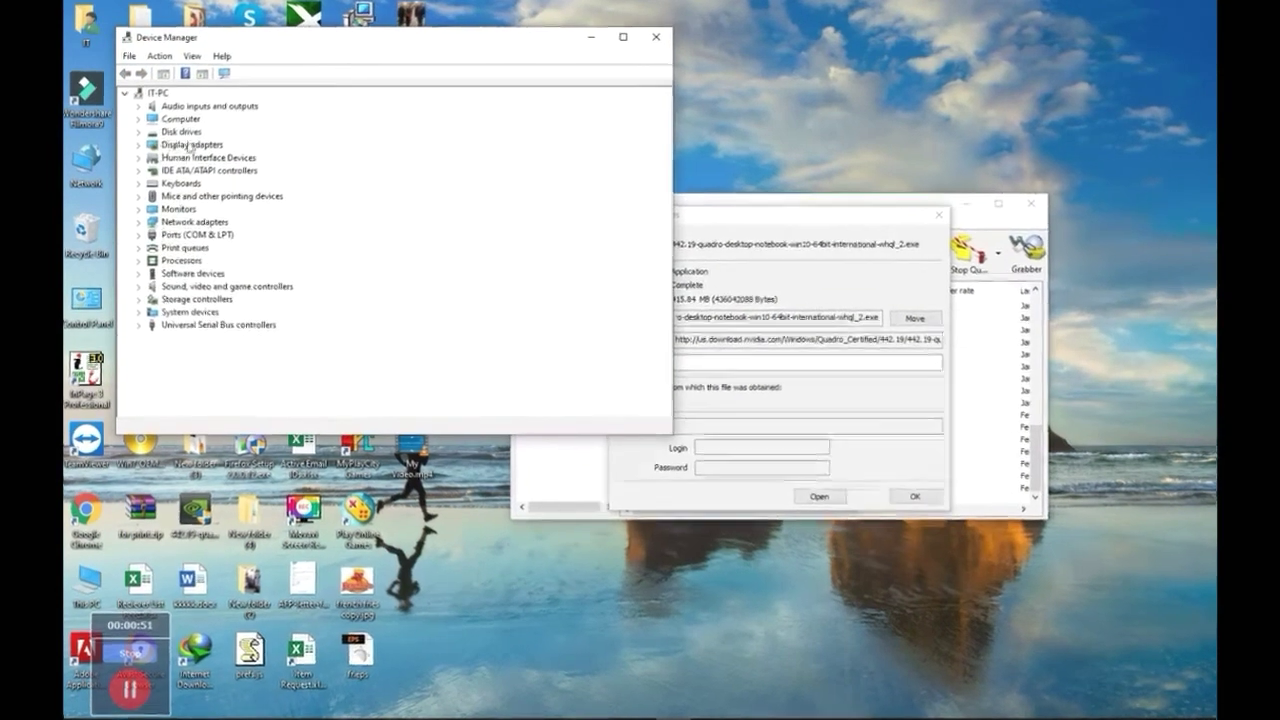
click(137, 141)
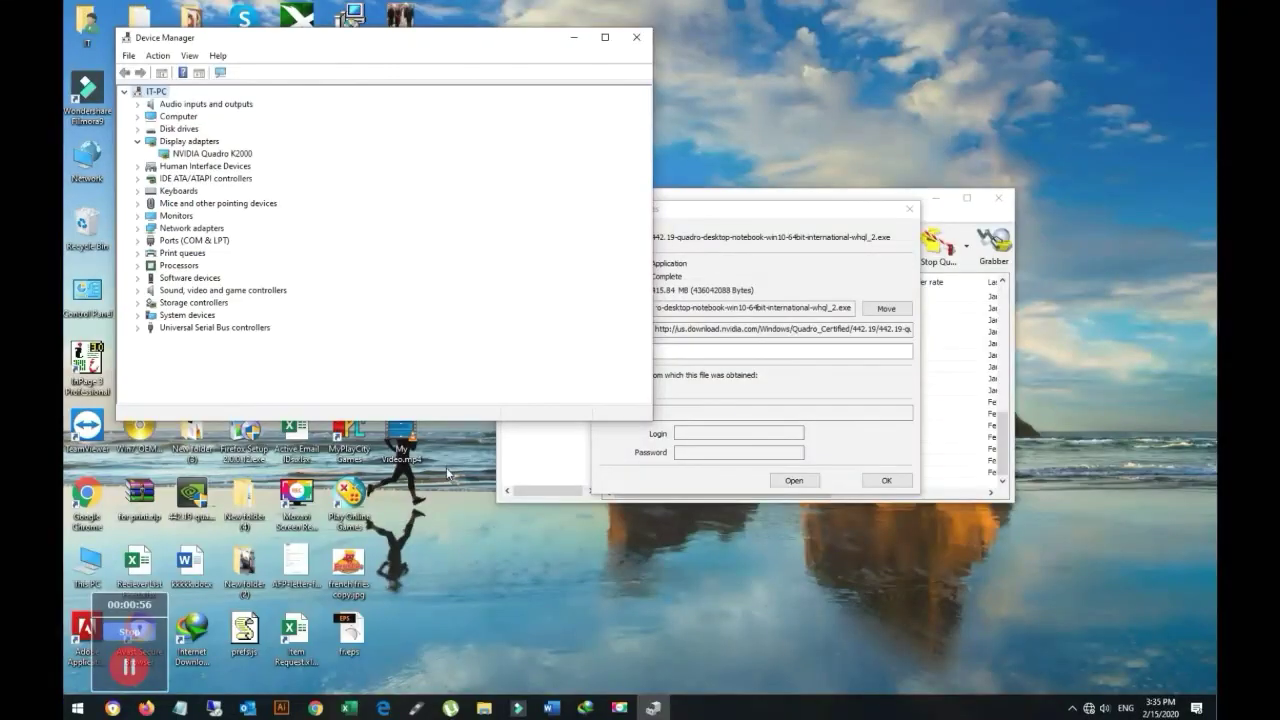
right_click(447, 494)
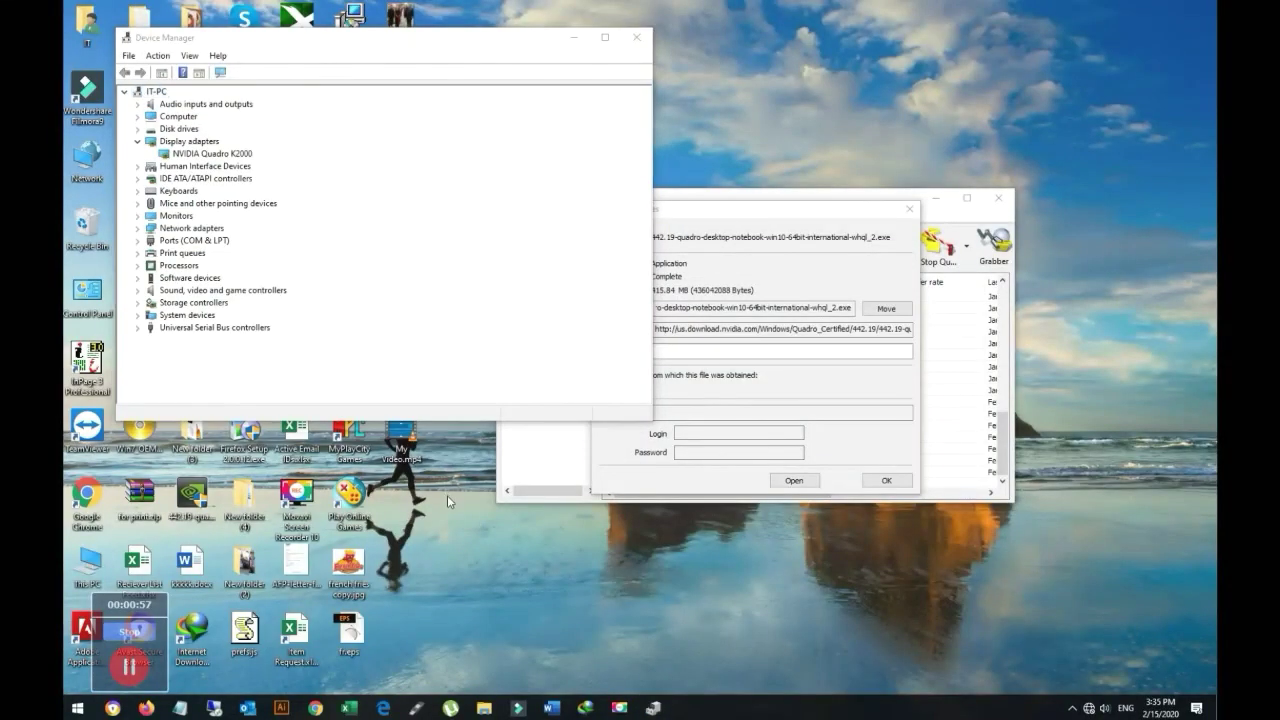
click(428, 609)
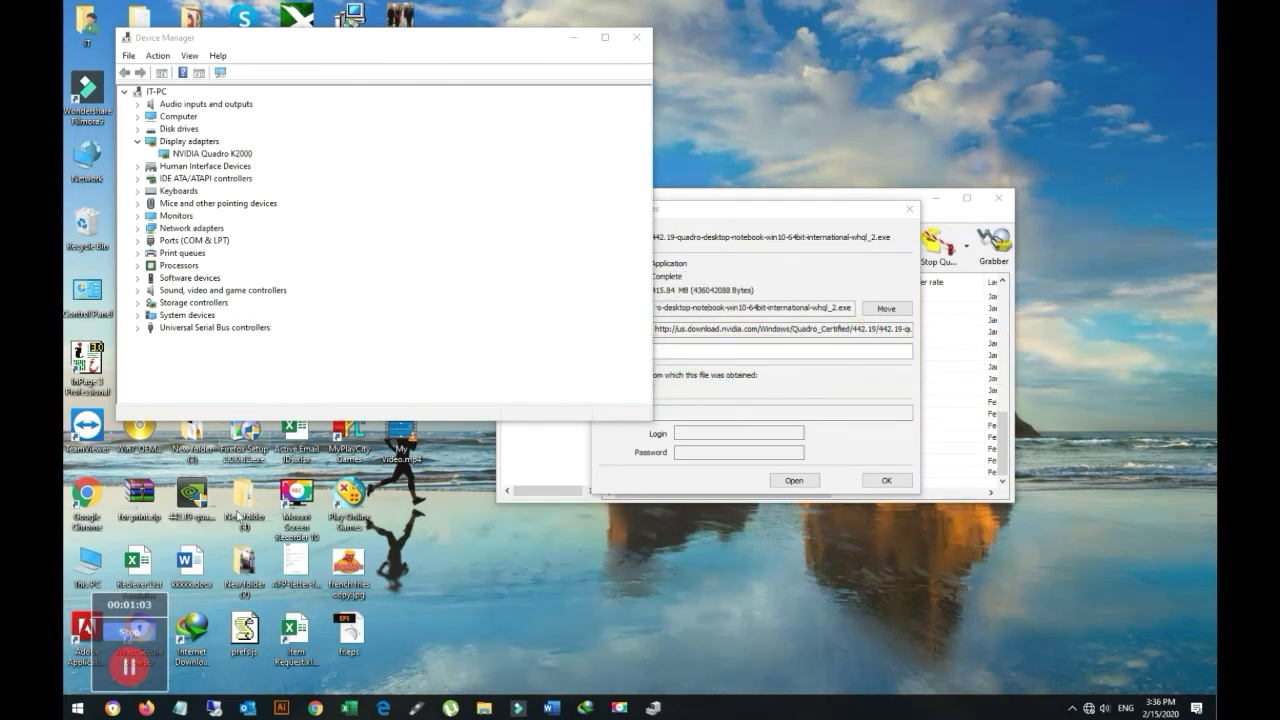